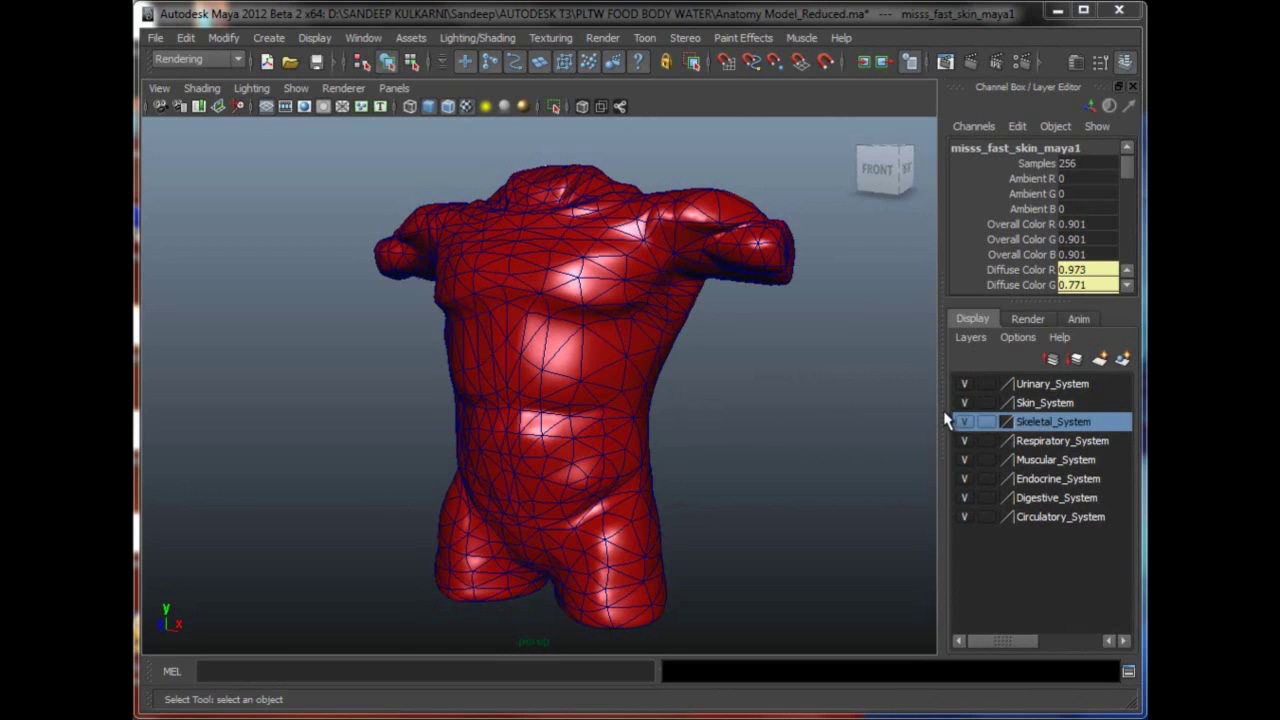
# - Make all display layers invisible except Skin_System, so only the skin torso is shown
pyautogui.moveTo(947, 420); pyautogui.dragTo(770, 395)
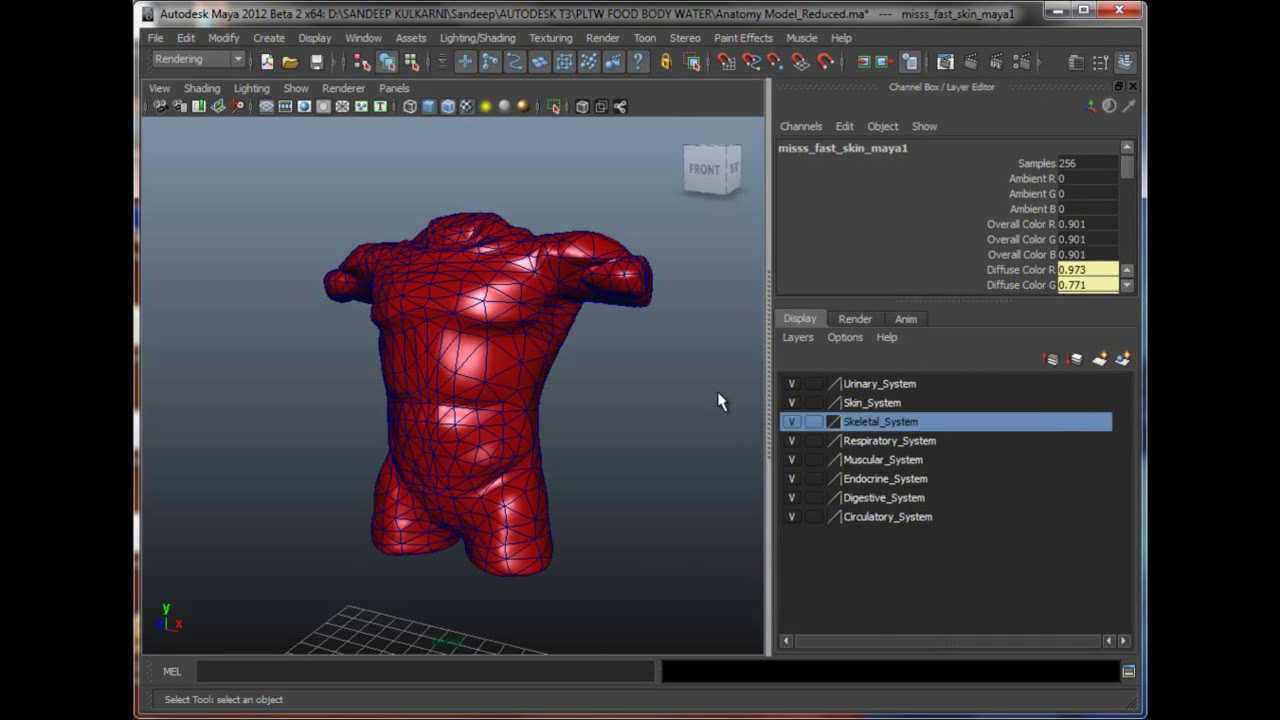
pyautogui.click(797, 337)
pyautogui.moveTo(850, 507)
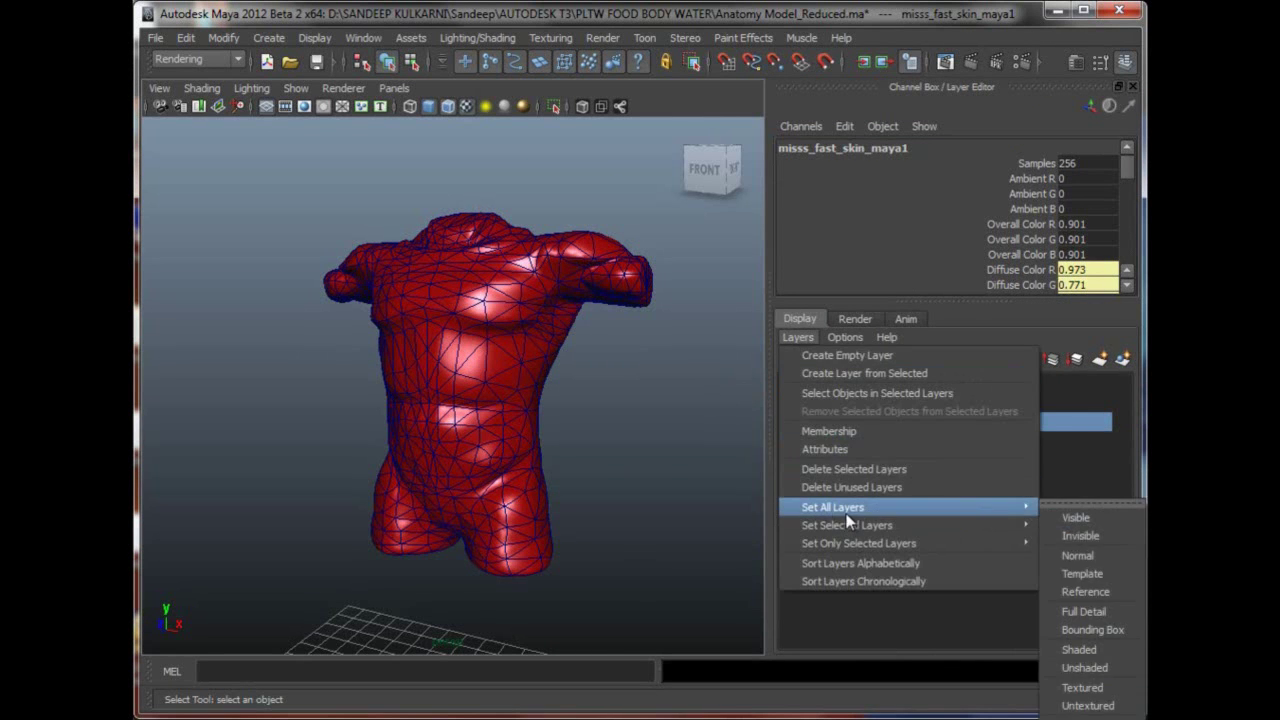
pyautogui.click(1065, 537)
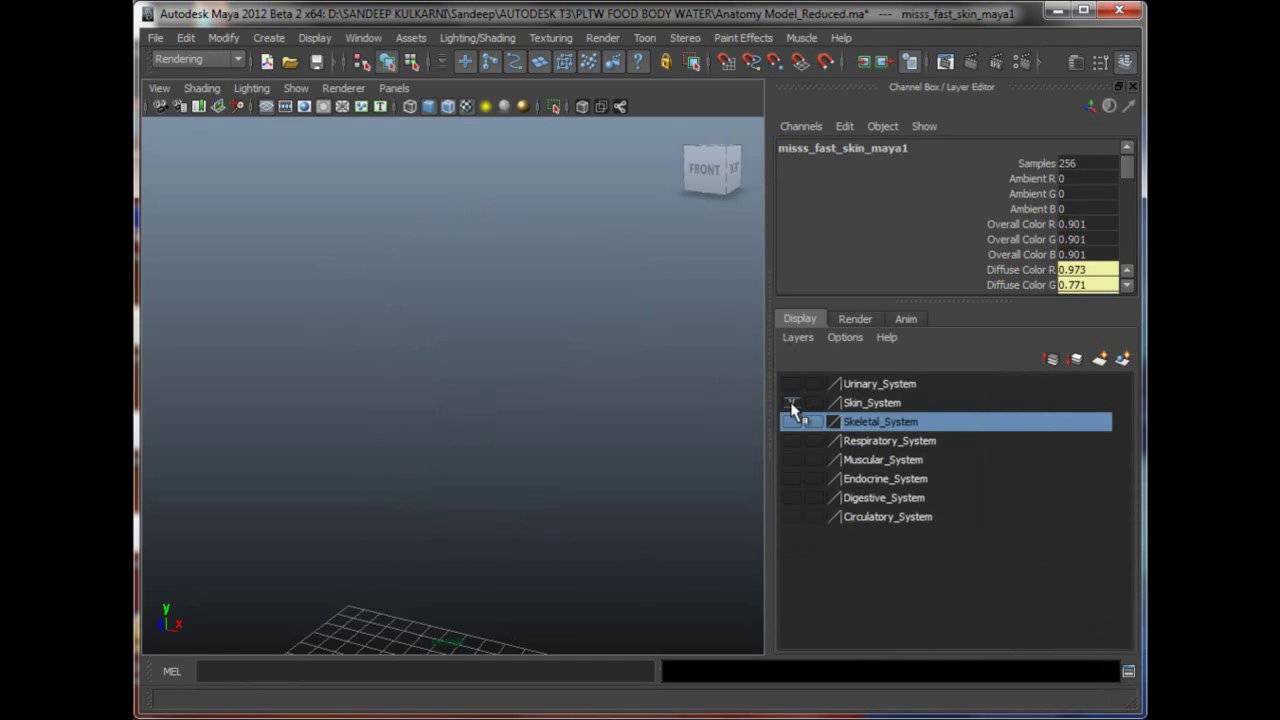
pyautogui.click(791, 403)
pyautogui.moveTo(768, 400); pyautogui.dragTo(986, 429)
# - Open the Hypershade, widen its materials area, and reposition the window so part of the torso is accessible
pyautogui.click(361, 40)
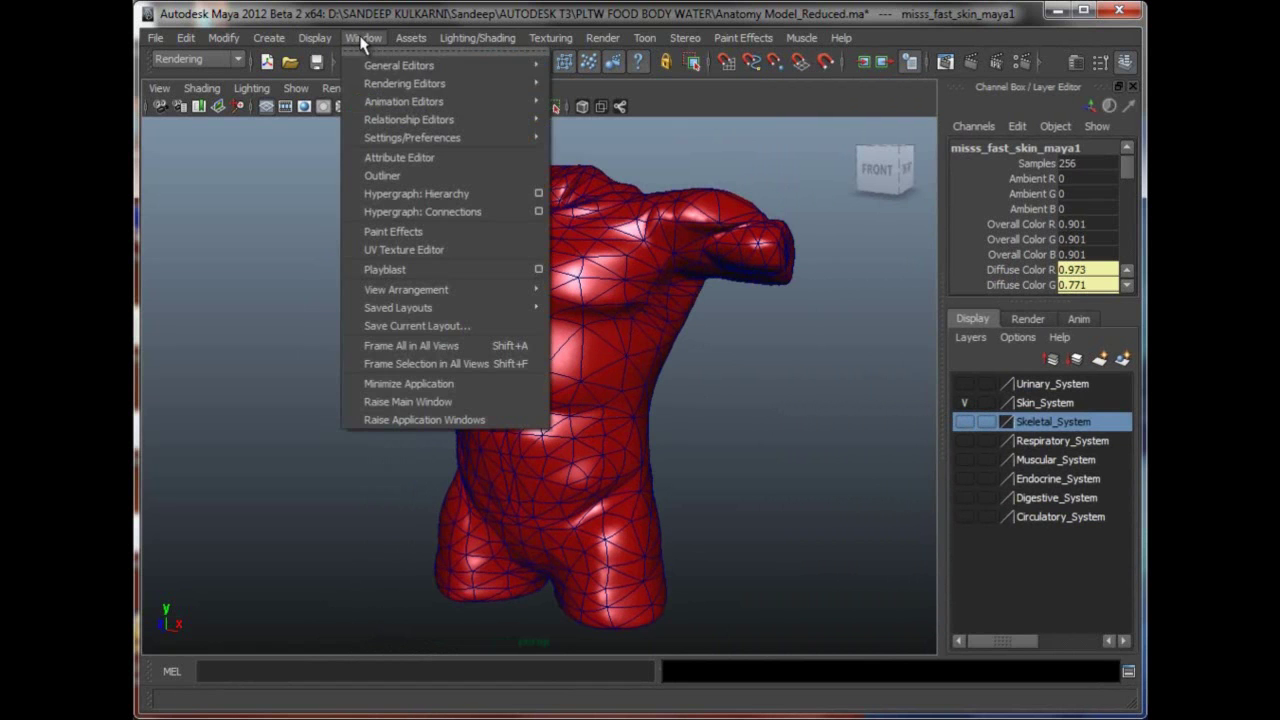
pyautogui.moveTo(381, 85)
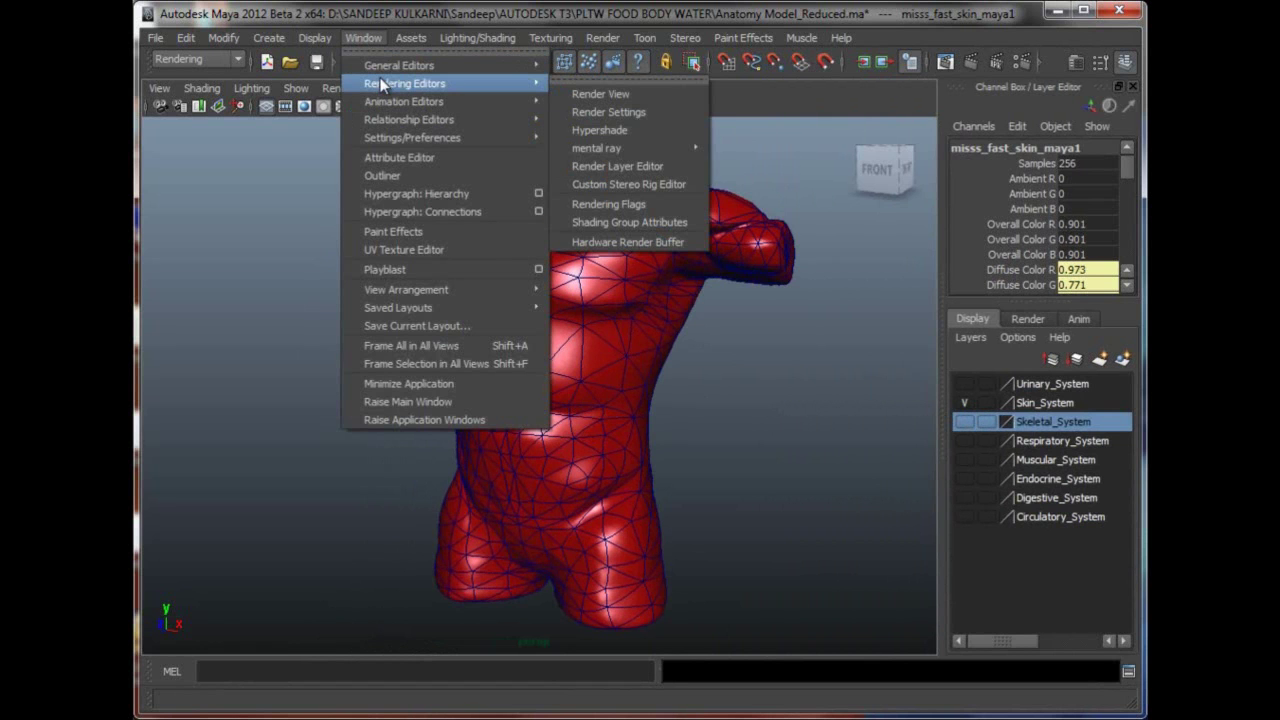
pyautogui.click(605, 131)
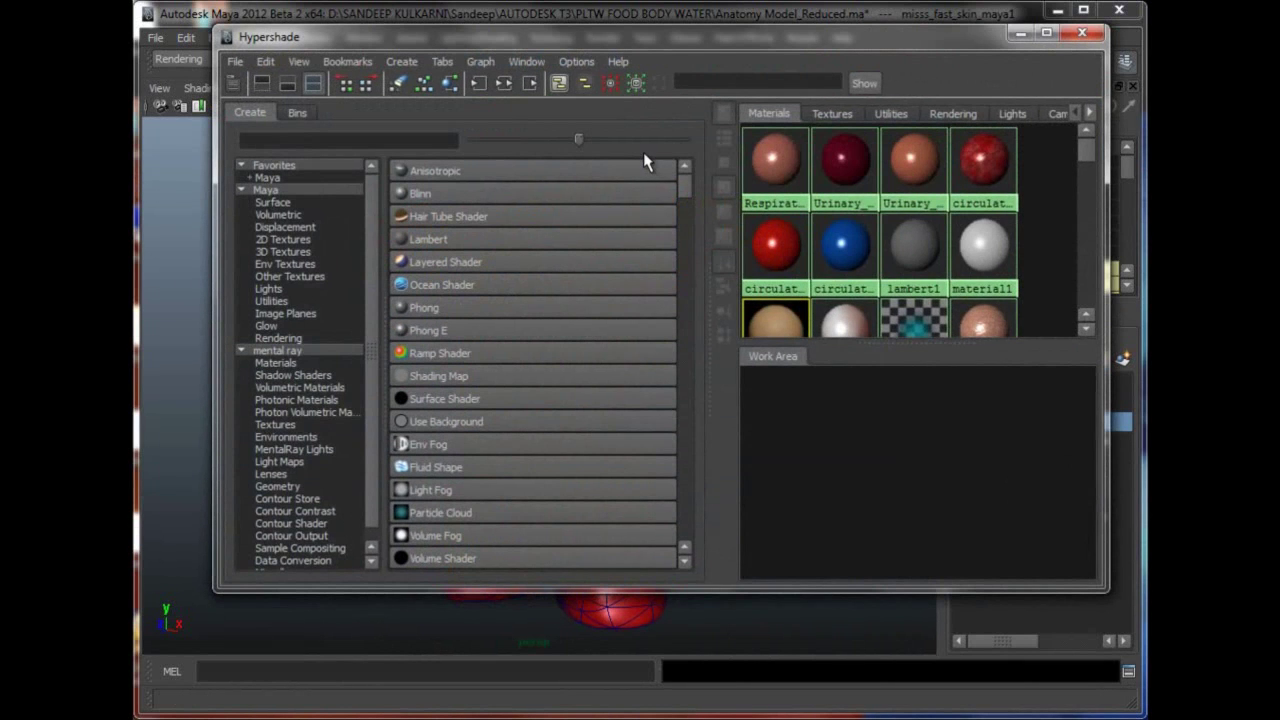
pyautogui.moveTo(698, 292); pyautogui.dragTo(625, 265)
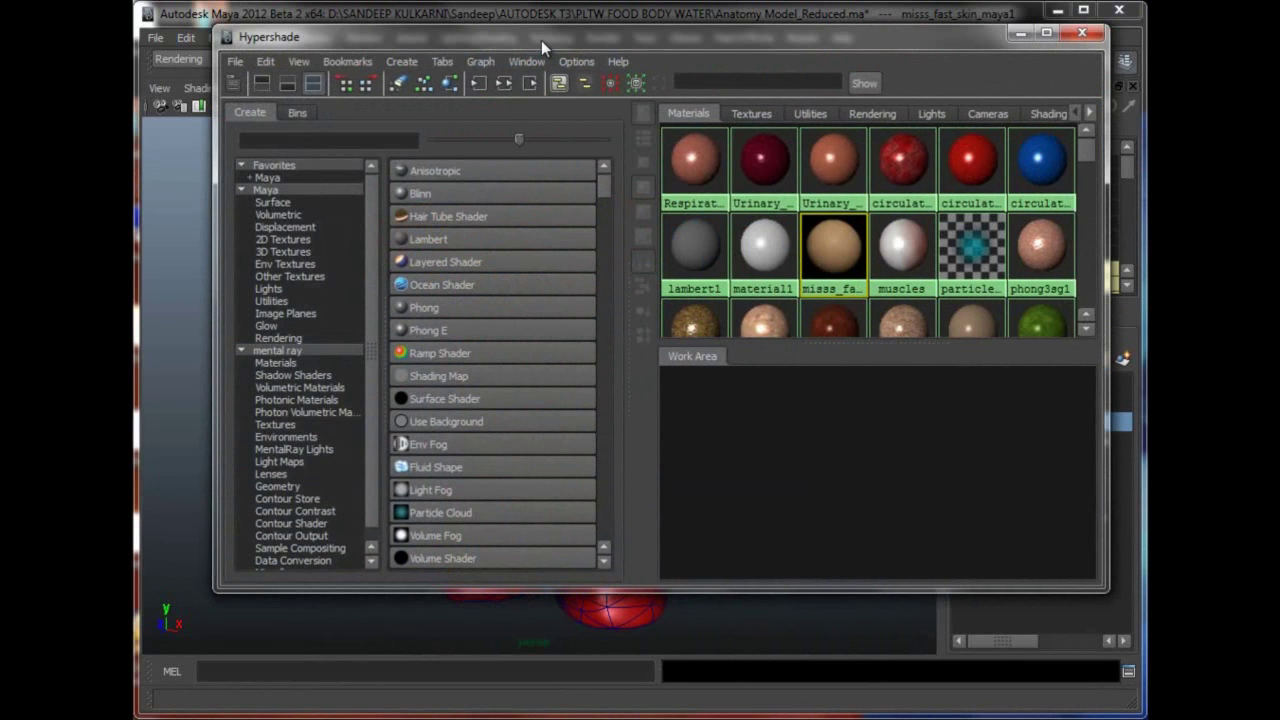
pyautogui.moveTo(541, 40); pyautogui.dragTo(493, 20)
# - Graph the torso's material network in the Hypershade and show only the enlarged work area
pyautogui.click(634, 628)
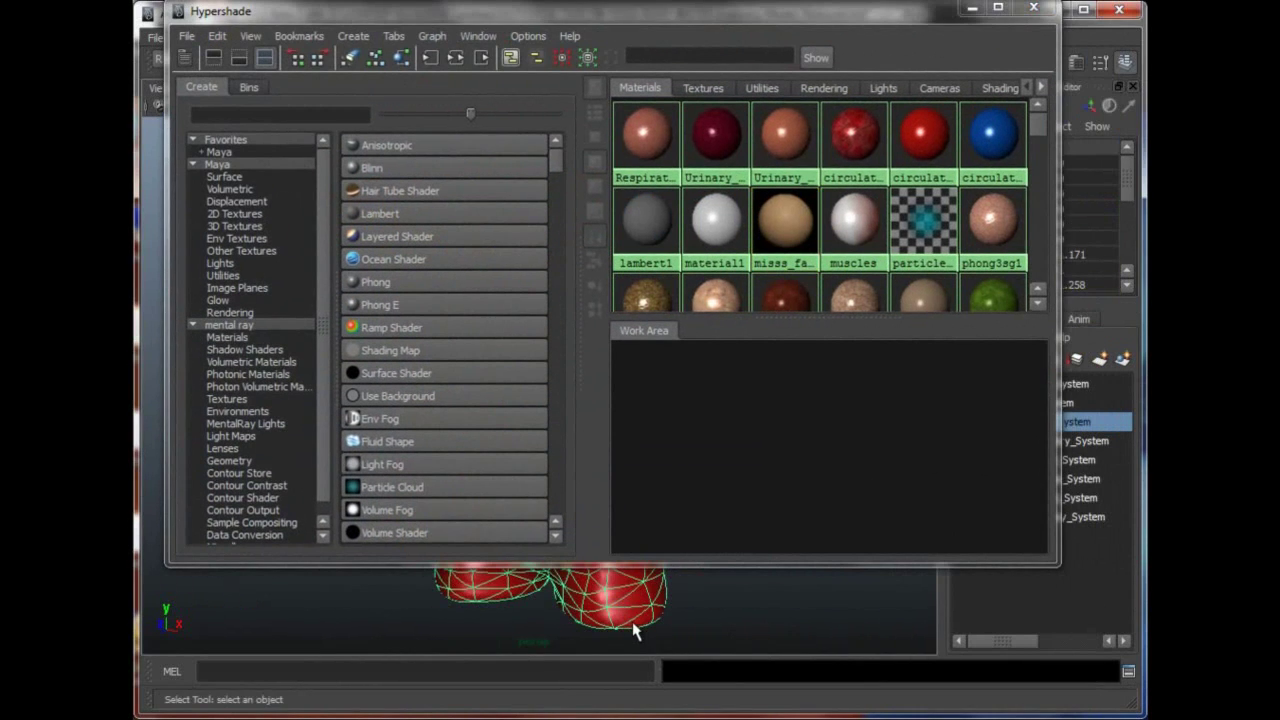
pyautogui.click(400, 60)
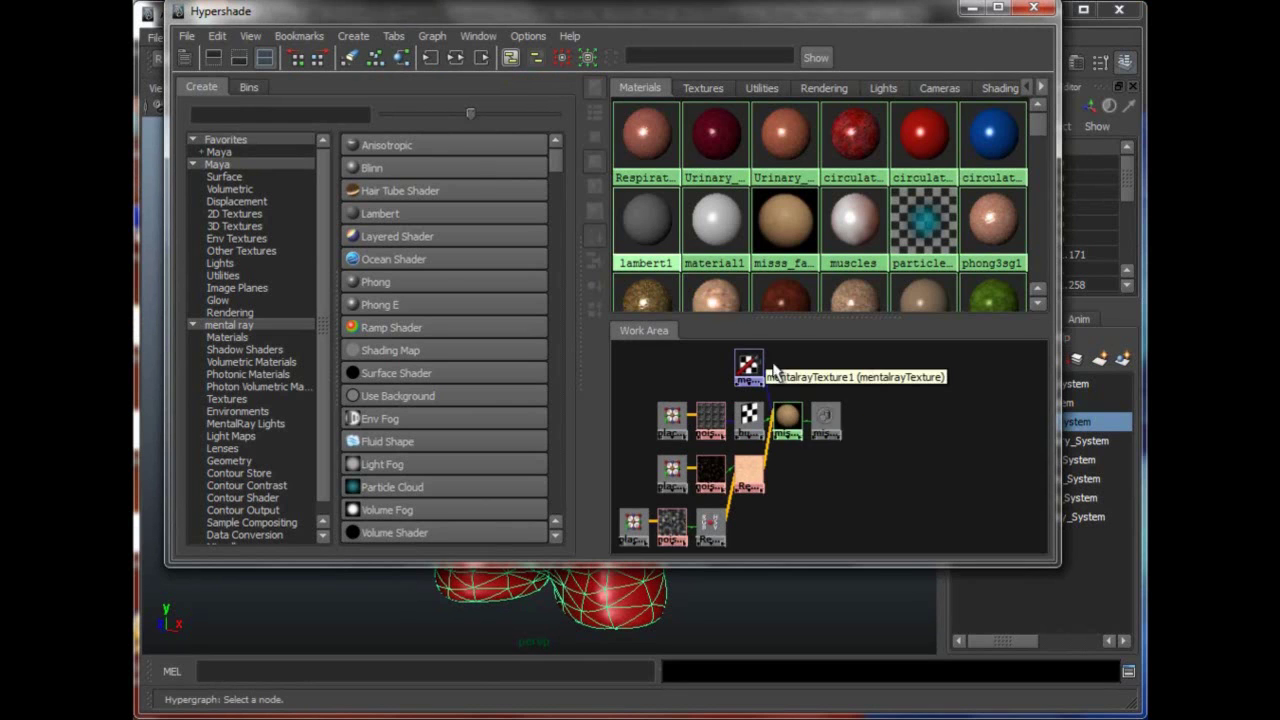
pyautogui.moveTo(824, 324); pyautogui.dragTo(837, 262)
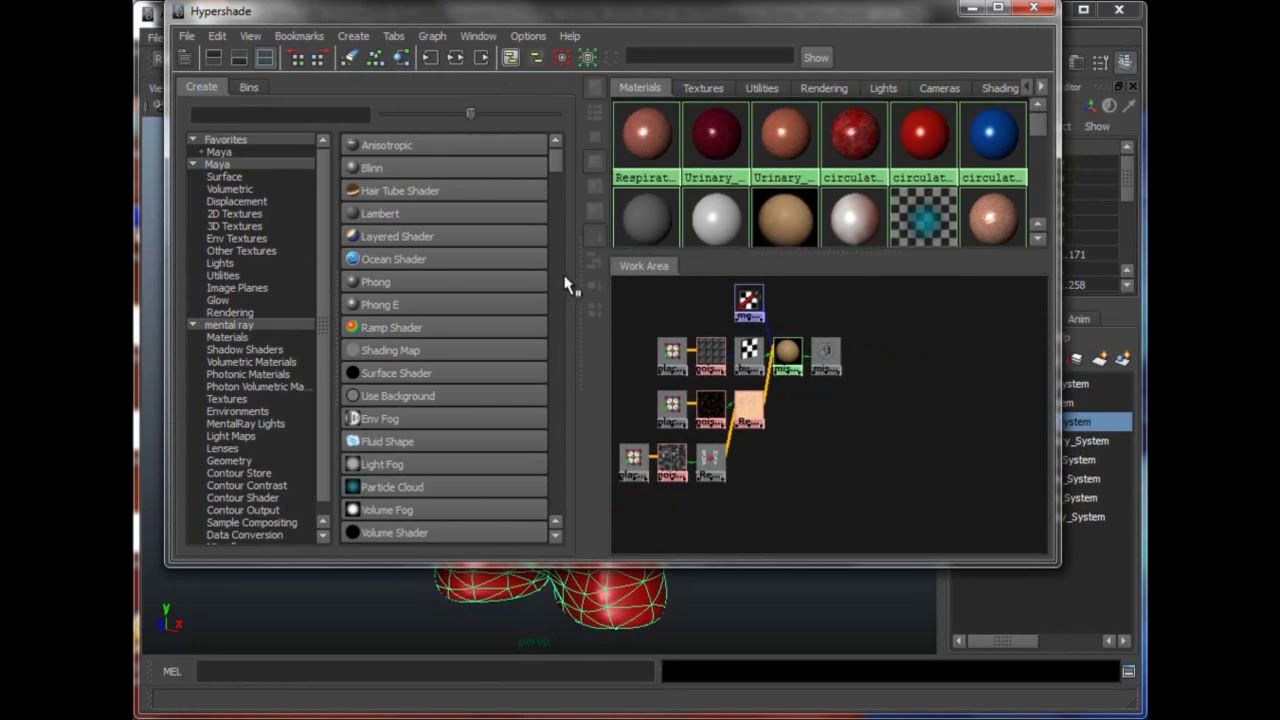
pyautogui.moveTo(575, 285); pyautogui.dragTo(462, 290)
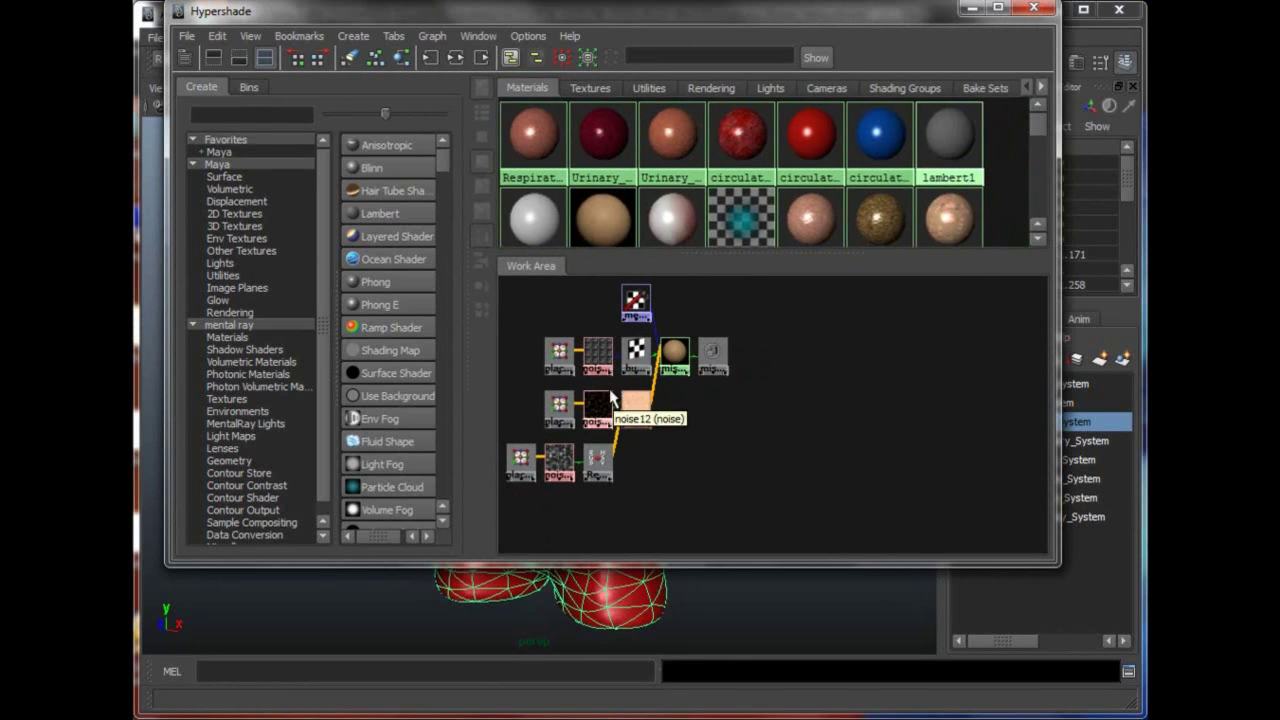
pyautogui.keyDown('alt'); pyautogui.moveTo(748, 446); pyautogui.dragTo(834, 466, button='middle'); pyautogui.keyUp('alt')
pyautogui.scroll(1, 834, 466)
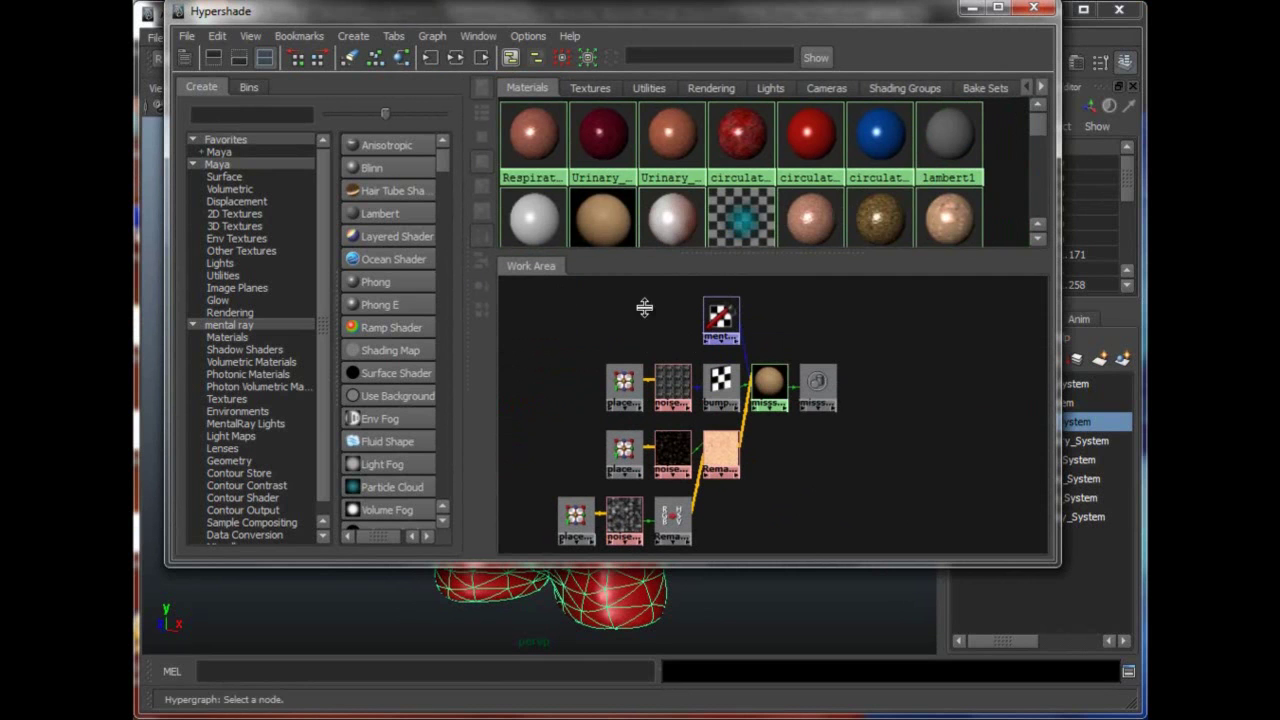
pyautogui.click(245, 60)
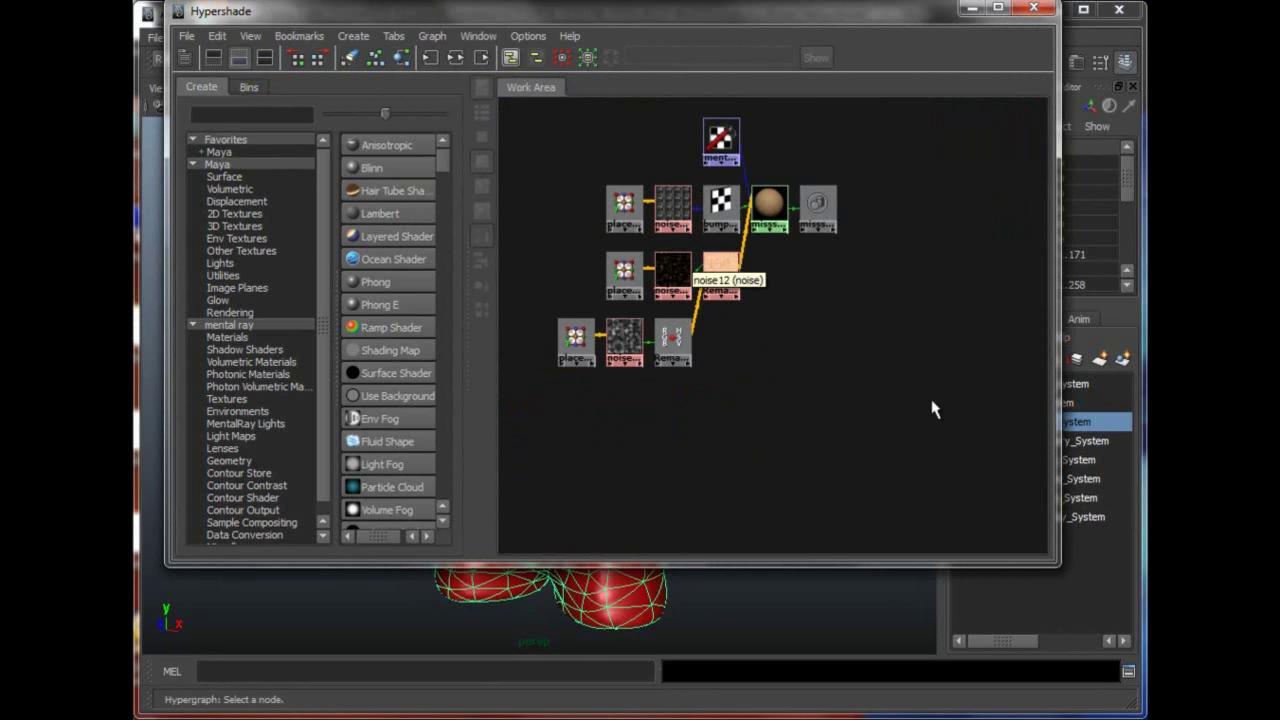
# - Inspect the texture nodes feeding the skin shader and open the attributes of misss_fast_skin_maya1
pyautogui.scroll(4, 931, 409)
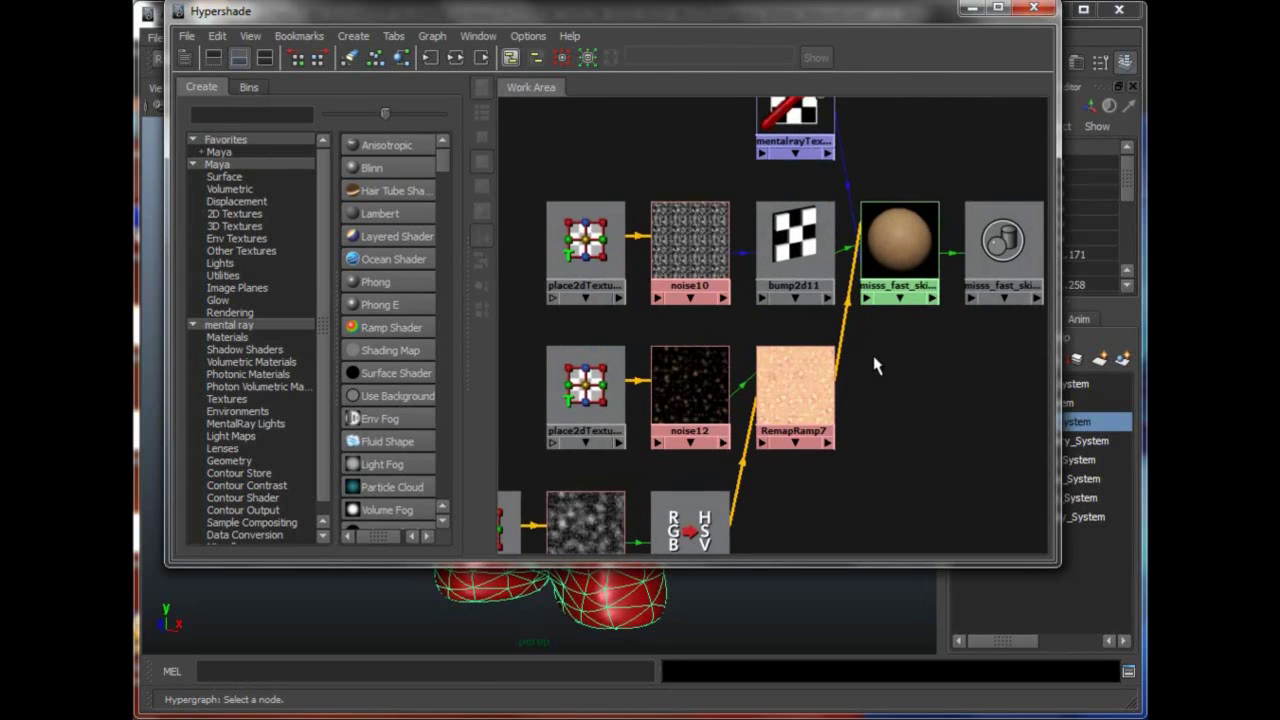
pyautogui.scroll(2, 875, 366)
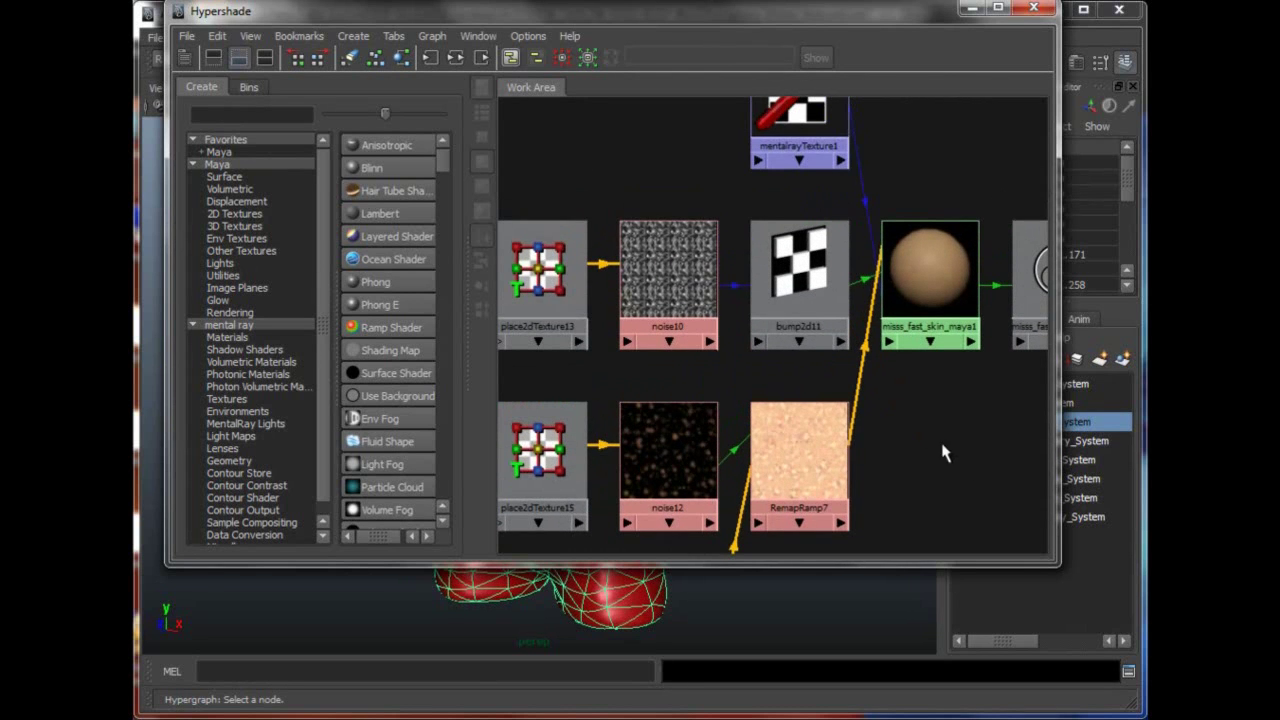
pyautogui.scroll(-2, 894, 410)
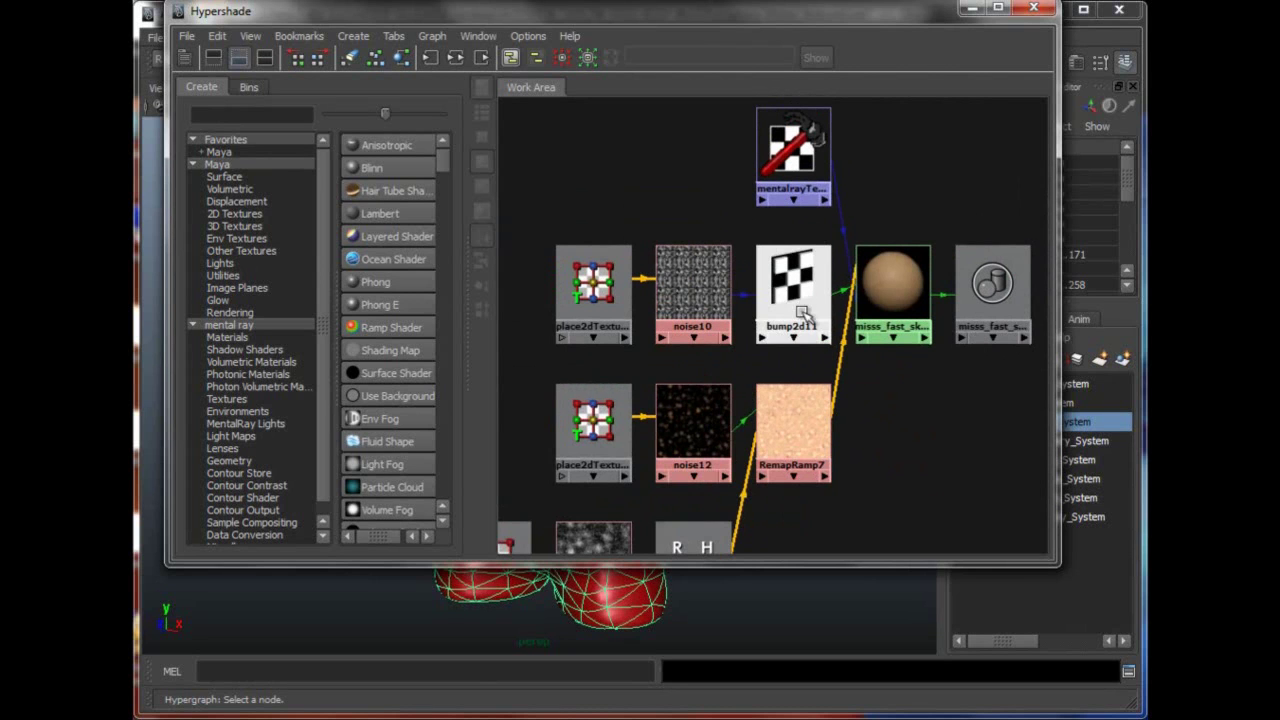
pyautogui.scroll(-1, 845, 425)
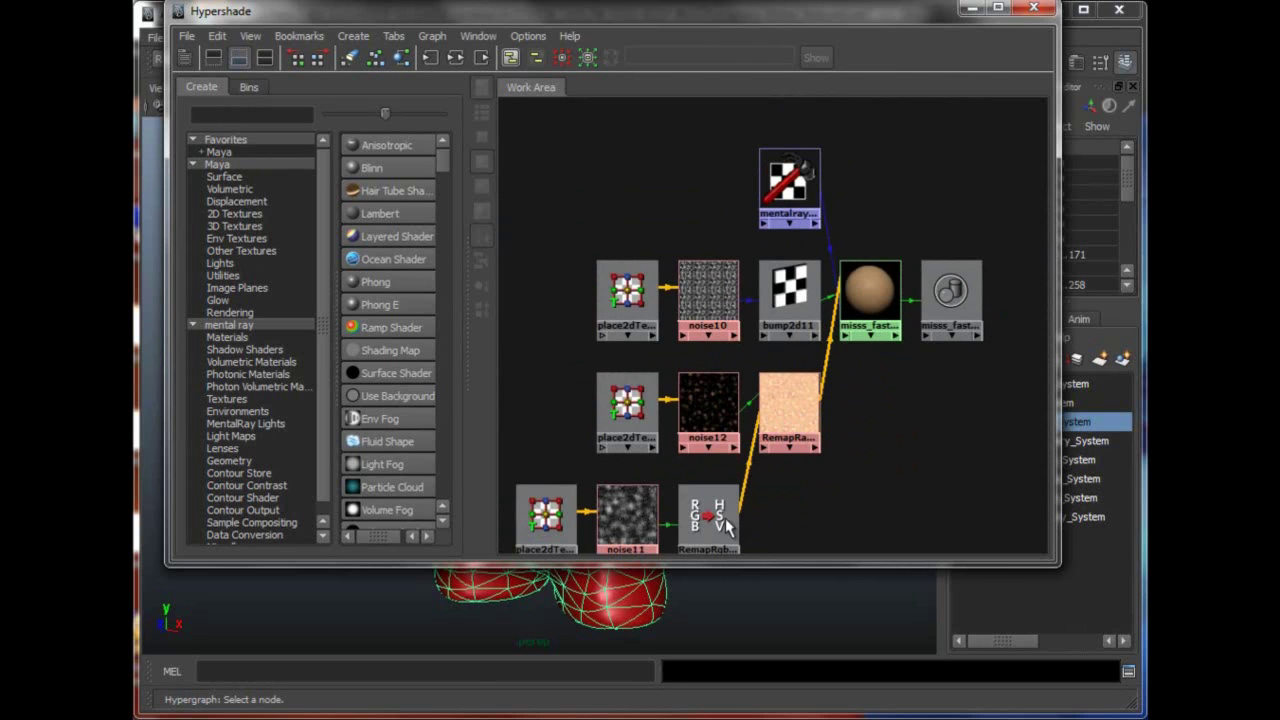
pyautogui.scroll(3, 830, 468)
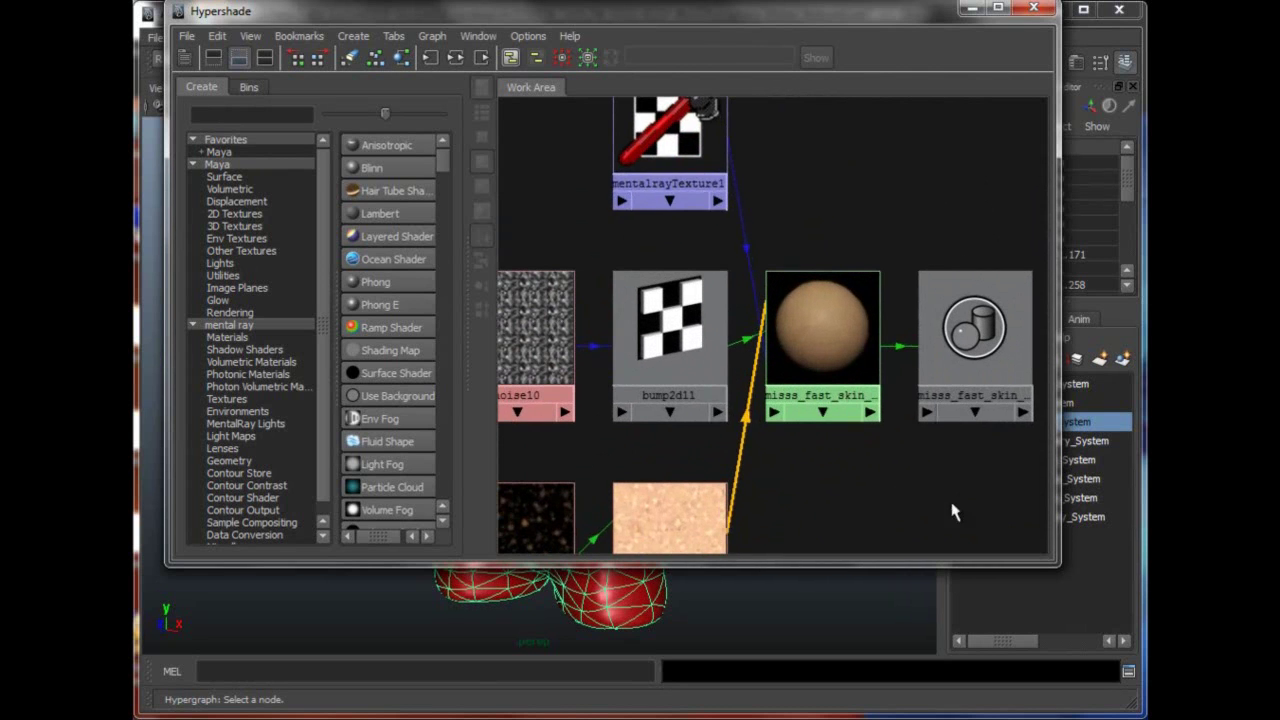
pyautogui.scroll(2, 874, 251)
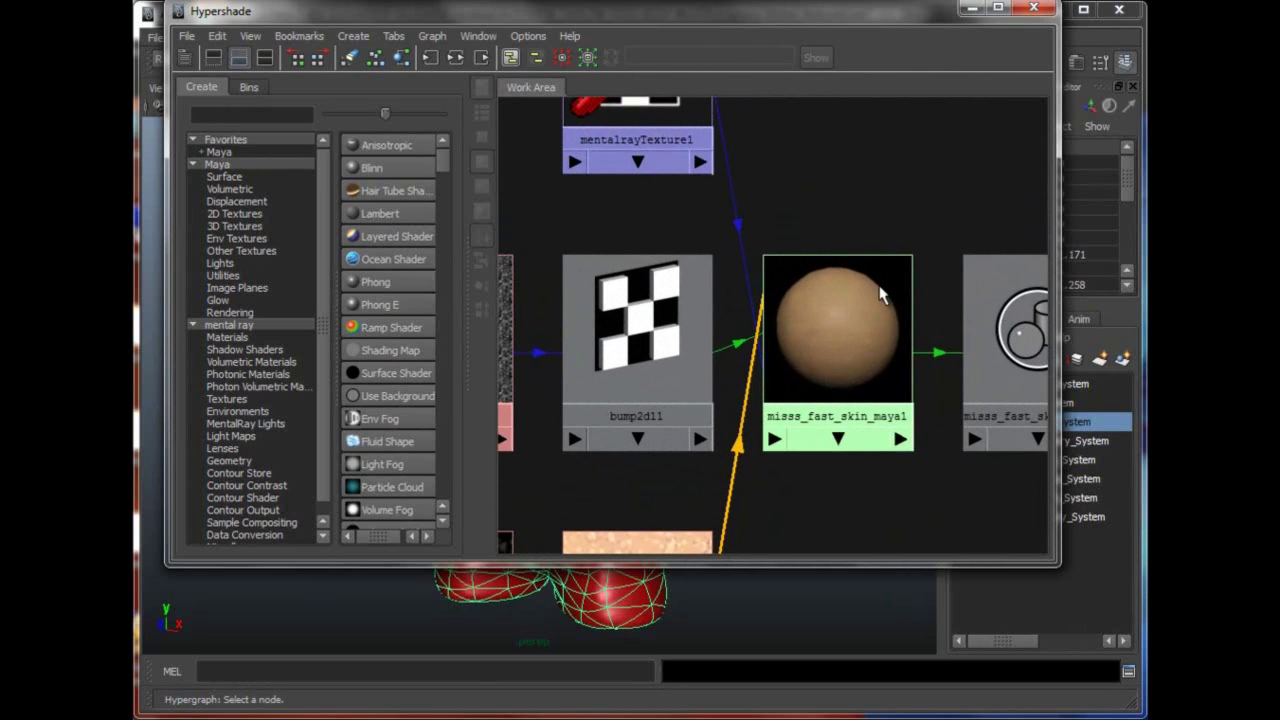
pyautogui.click(853, 355)
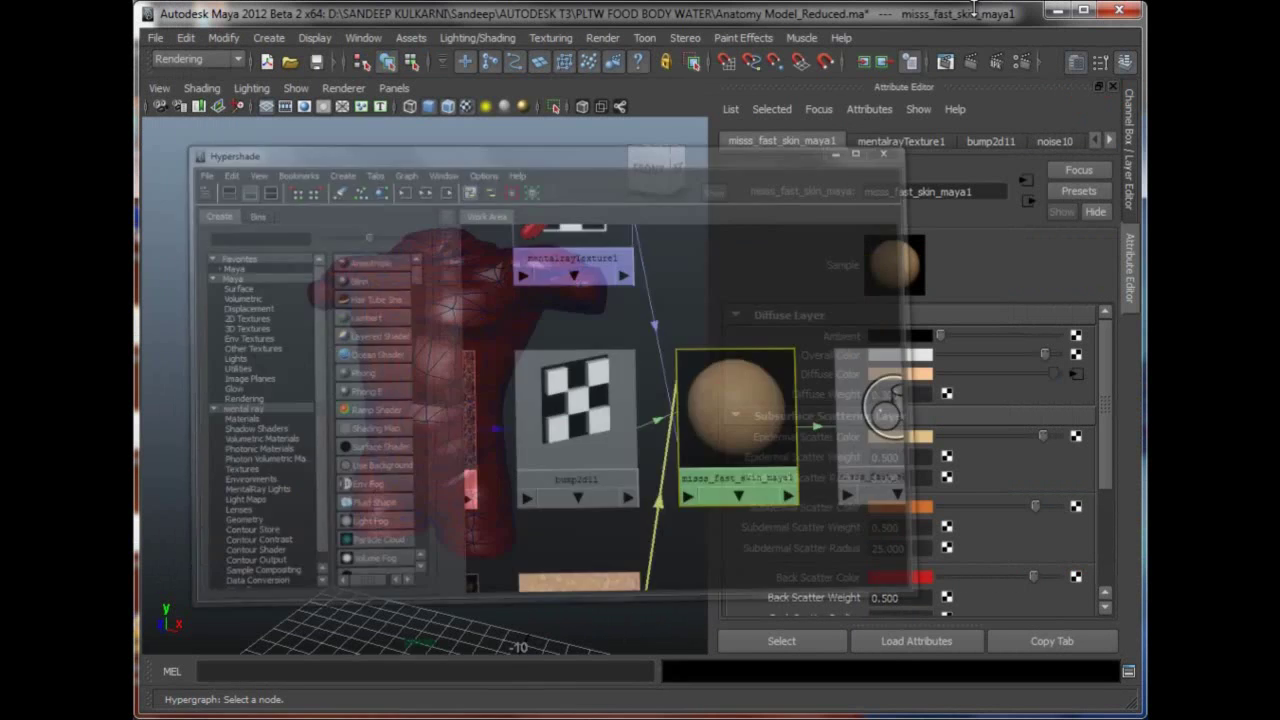
# - Review the Diffuse Layer and Subsurface Scattering Layer settings of the skin material with the torso in view
pyautogui.scroll(5, 448, 323)
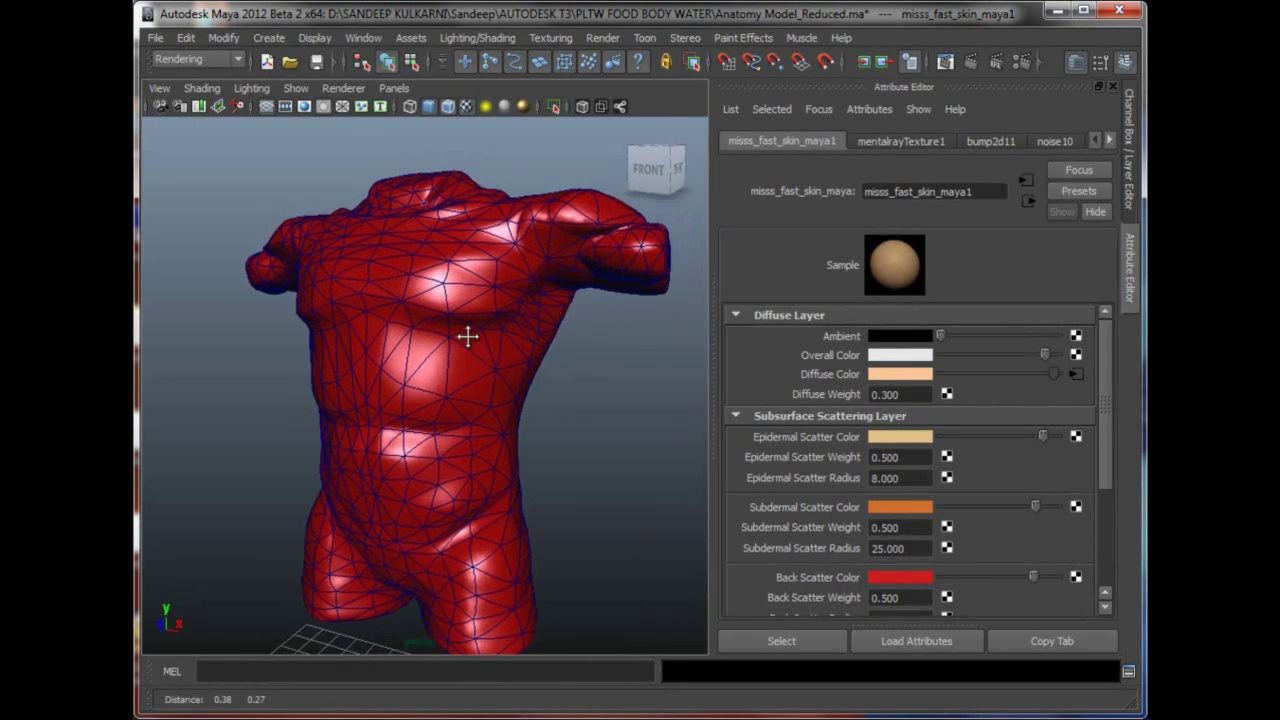
pyautogui.scroll(-1, 461, 332)
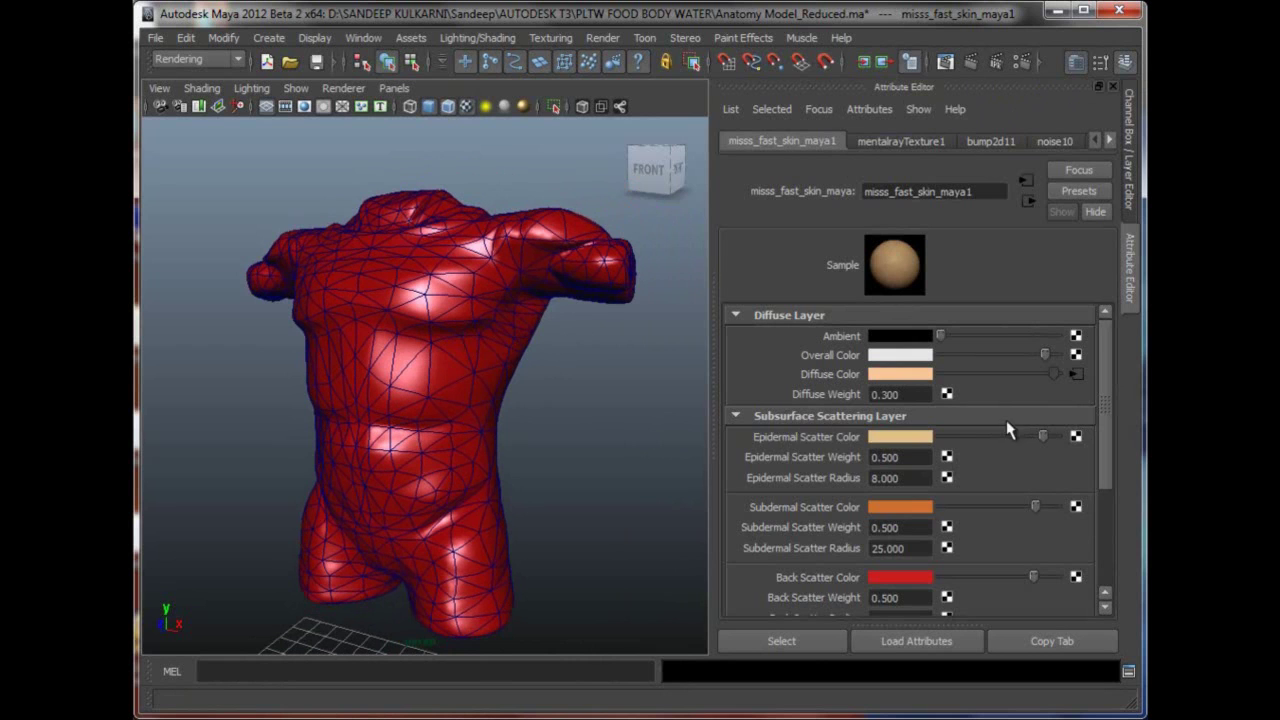
pyautogui.click(743, 418)
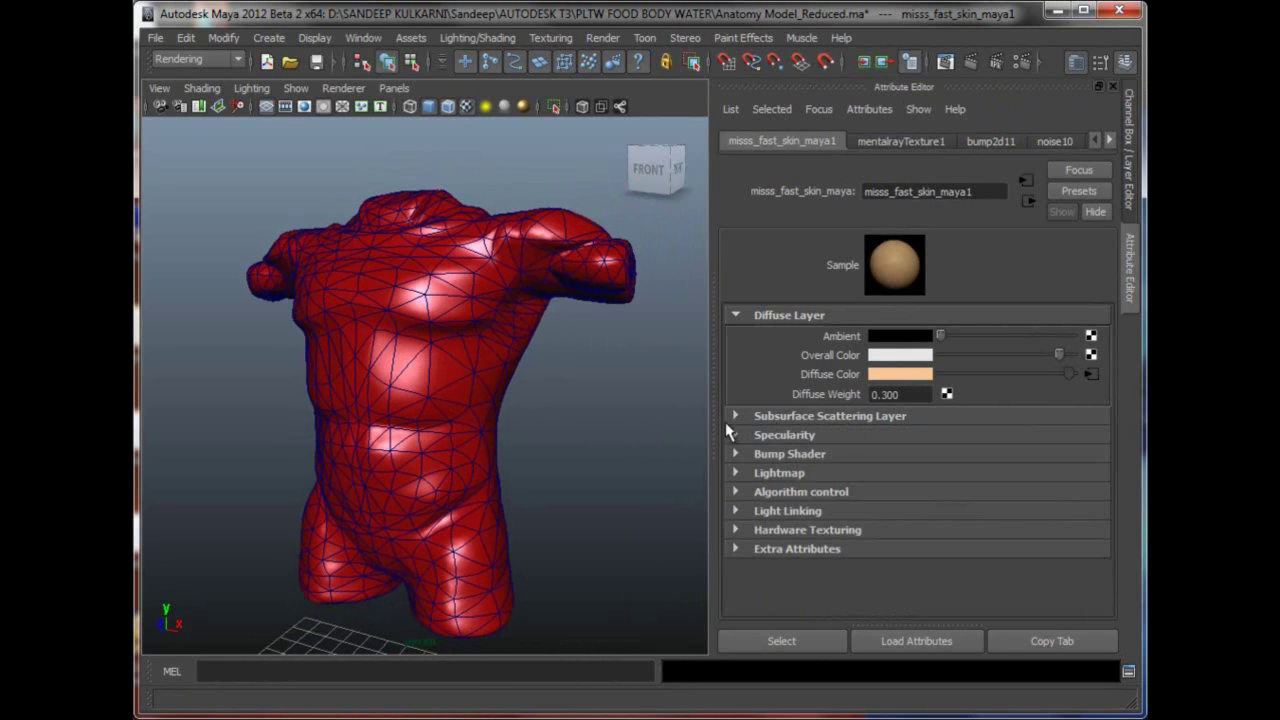
pyautogui.click(737, 416)
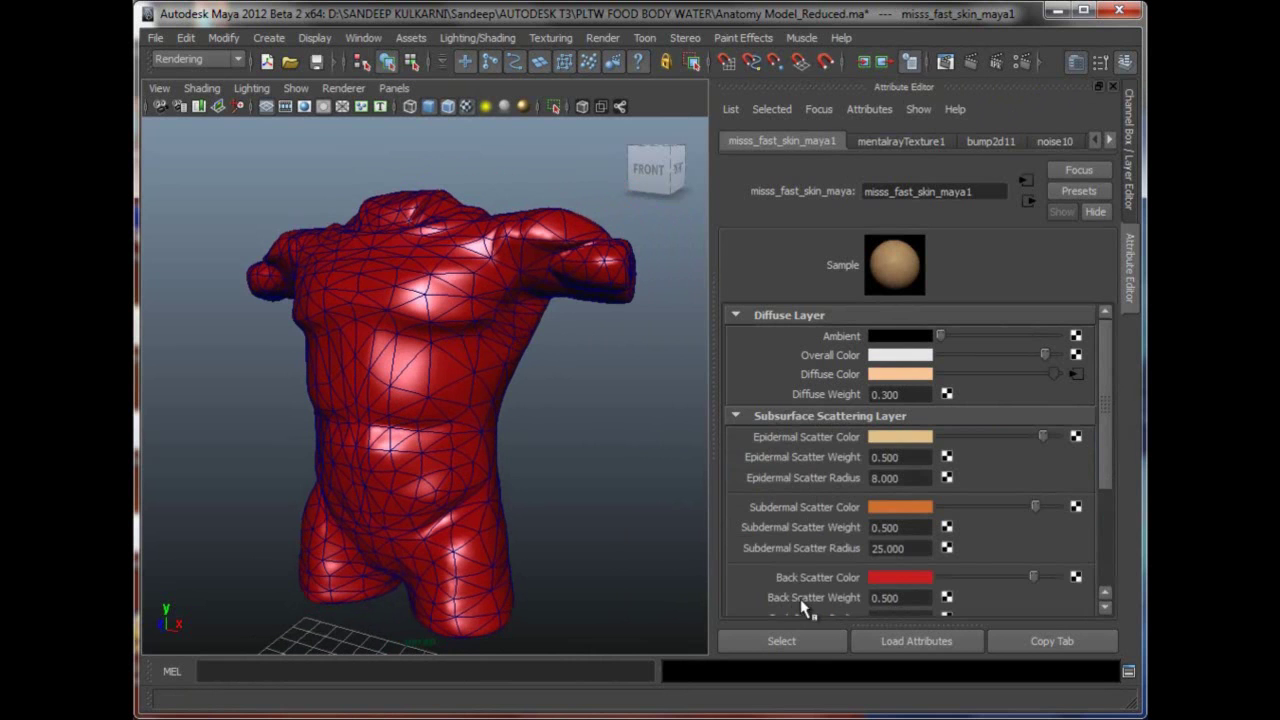
pyautogui.moveTo(1106, 431)
pyautogui.mouseDown()
pyautogui.moveTo(1102, 483)
pyautogui.moveTo(1095, 438)
pyautogui.mouseUp()
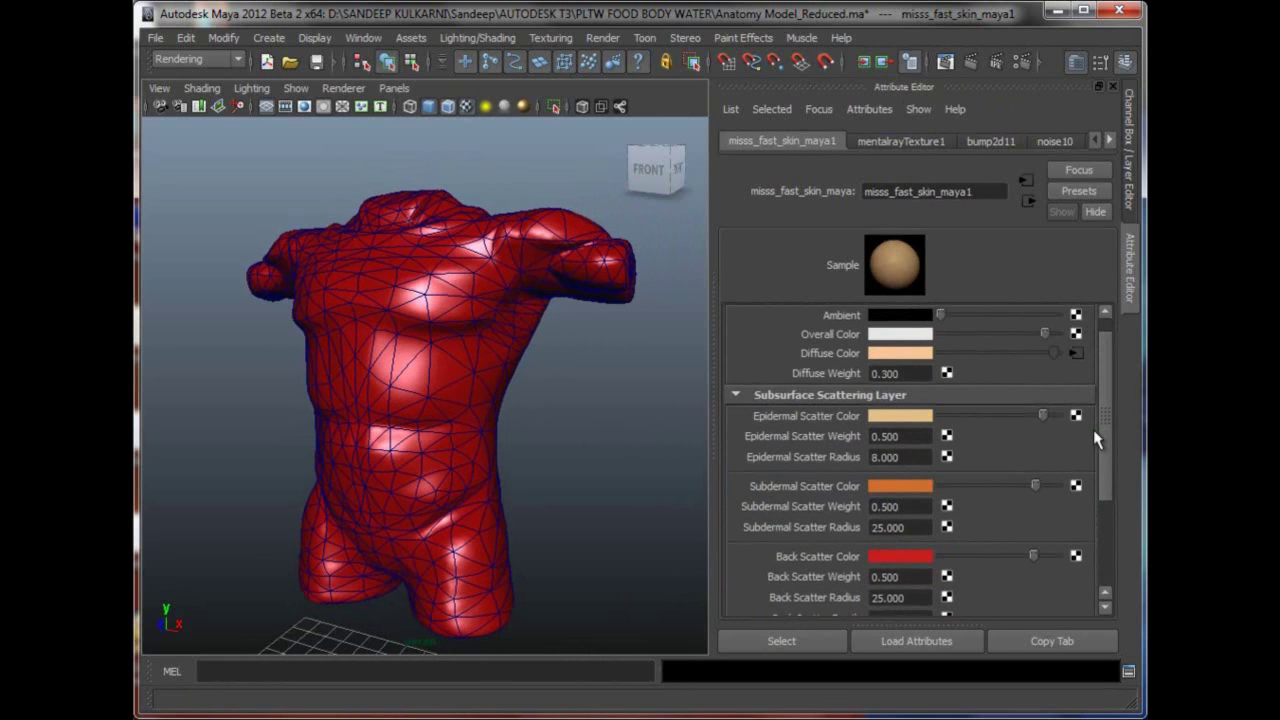
# - Render the torso with mental ray, keep the image for comparison, and shrink the render window beside the material attributes
pyautogui.click(972, 62)
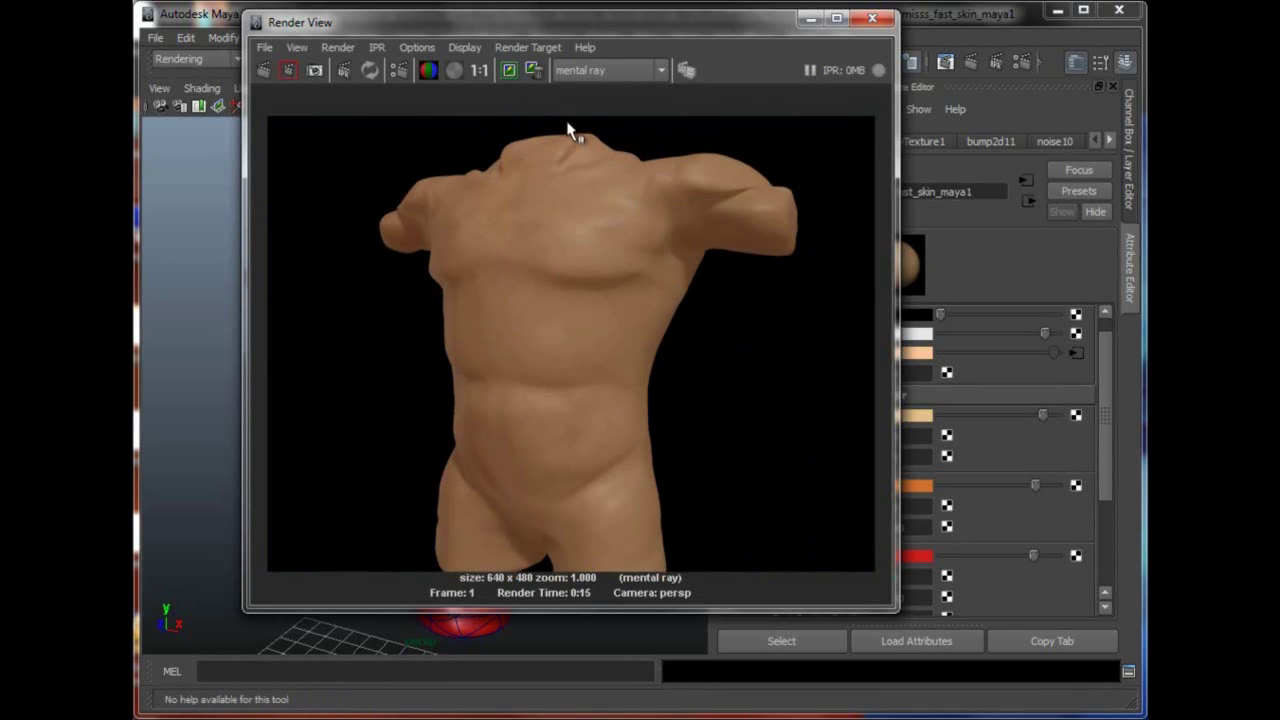
pyautogui.moveTo(571, 22); pyautogui.dragTo(511, 58)
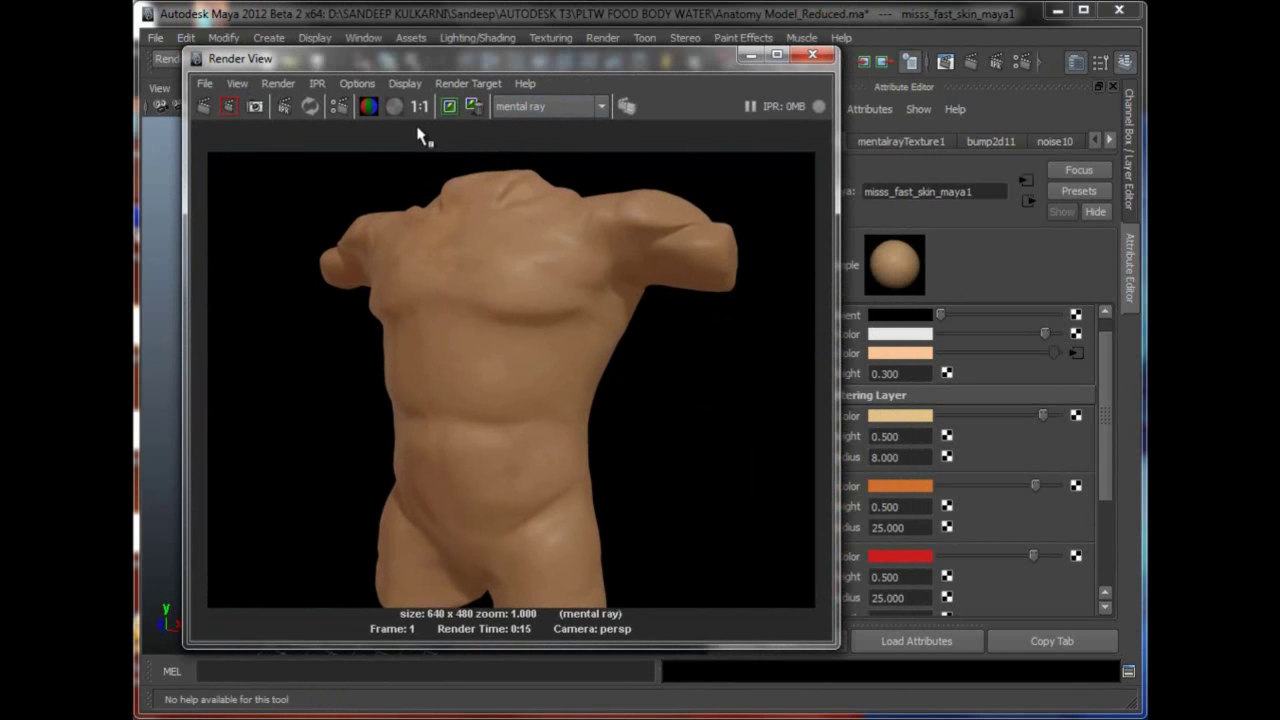
pyautogui.click(448, 110)
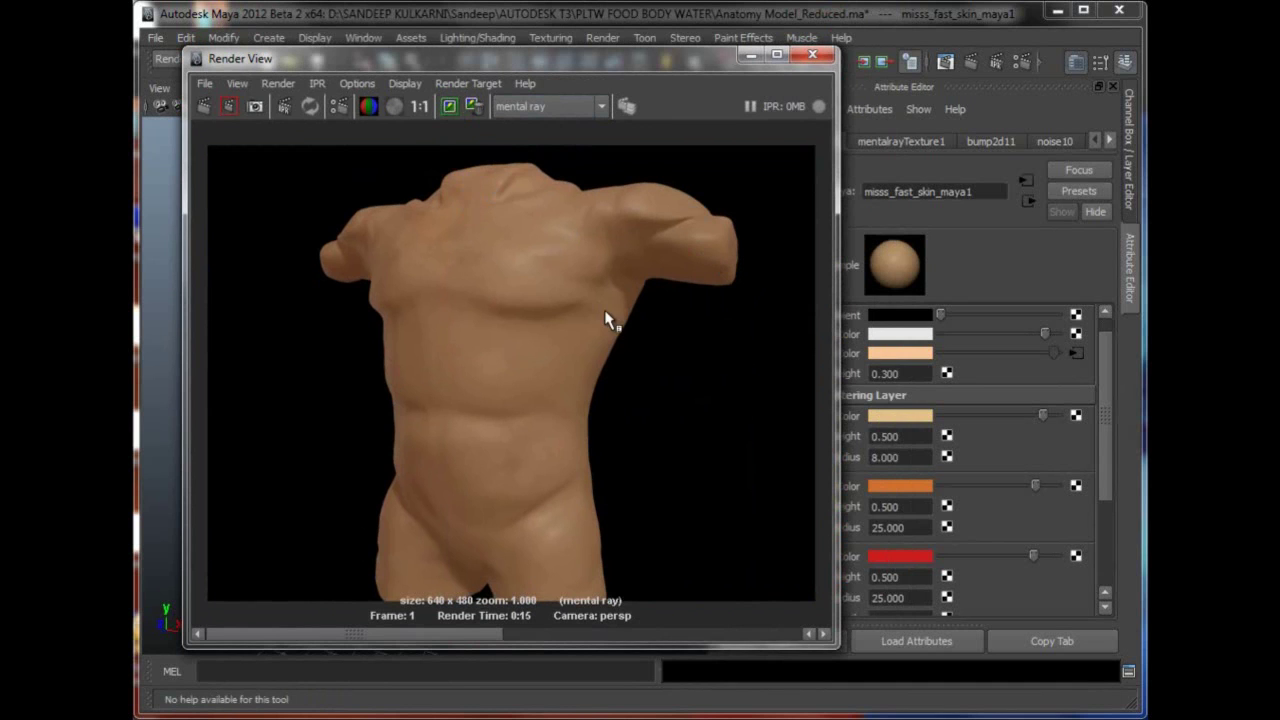
pyautogui.moveTo(699, 62); pyautogui.dragTo(668, 60)
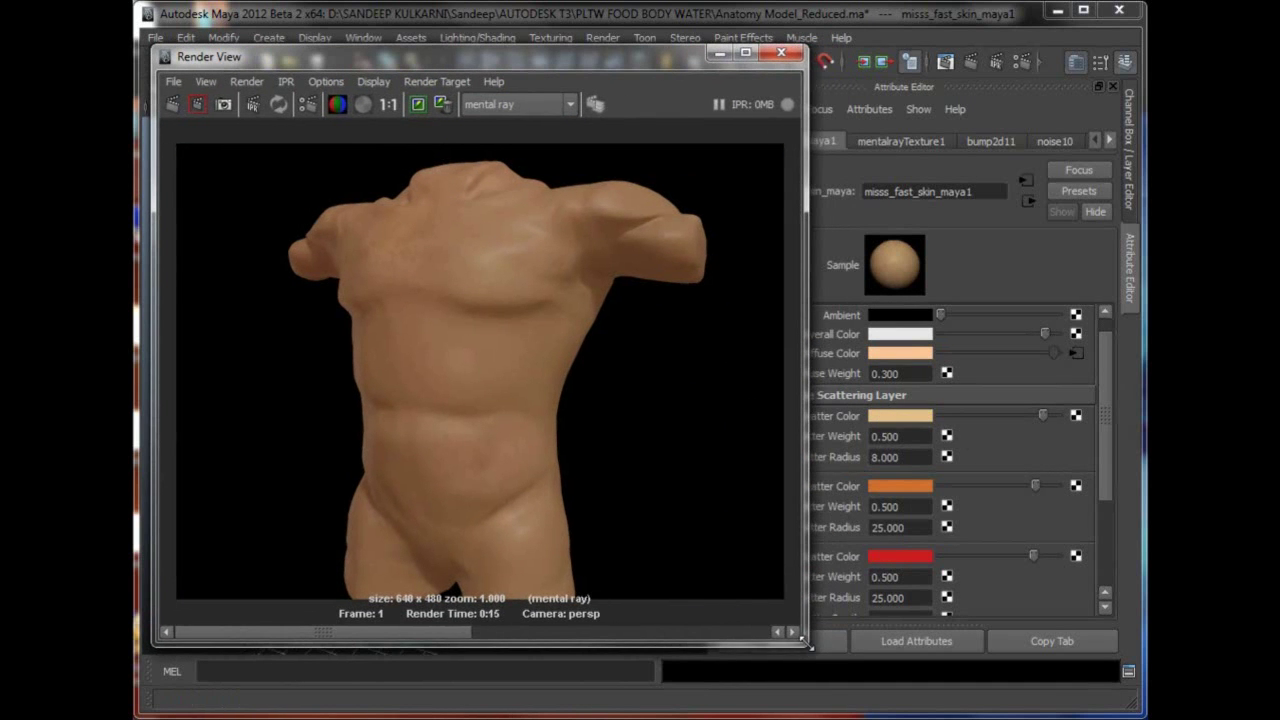
pyautogui.moveTo(806, 645); pyautogui.dragTo(688, 571)
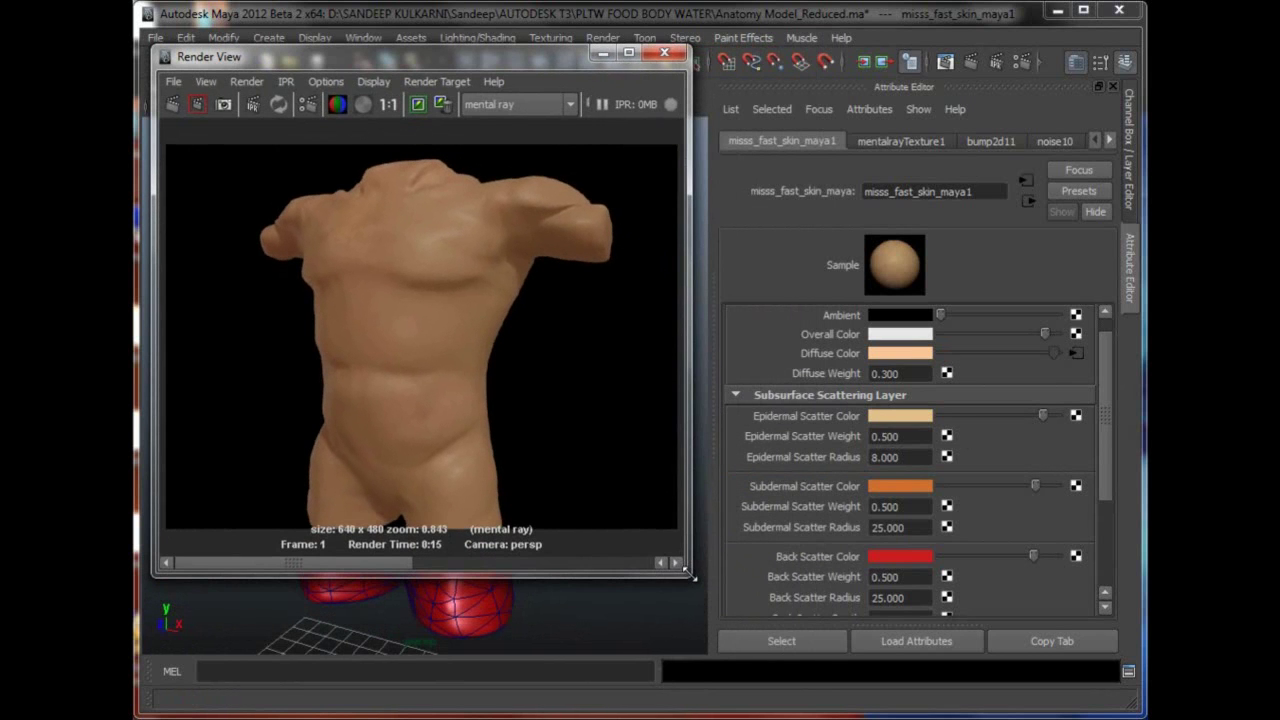
# - Set the skin material's Epidermal Scatter Color to bright yellow and render the torso again
pyautogui.click(916, 424)
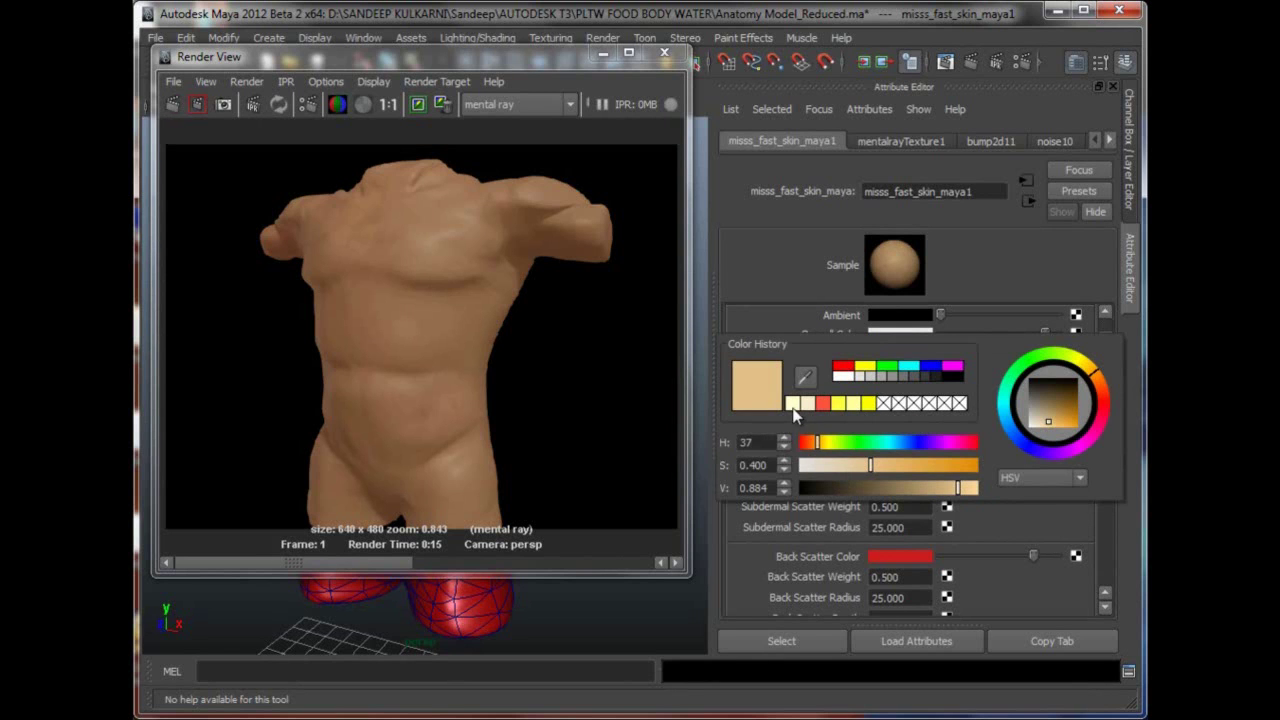
pyautogui.click(849, 405)
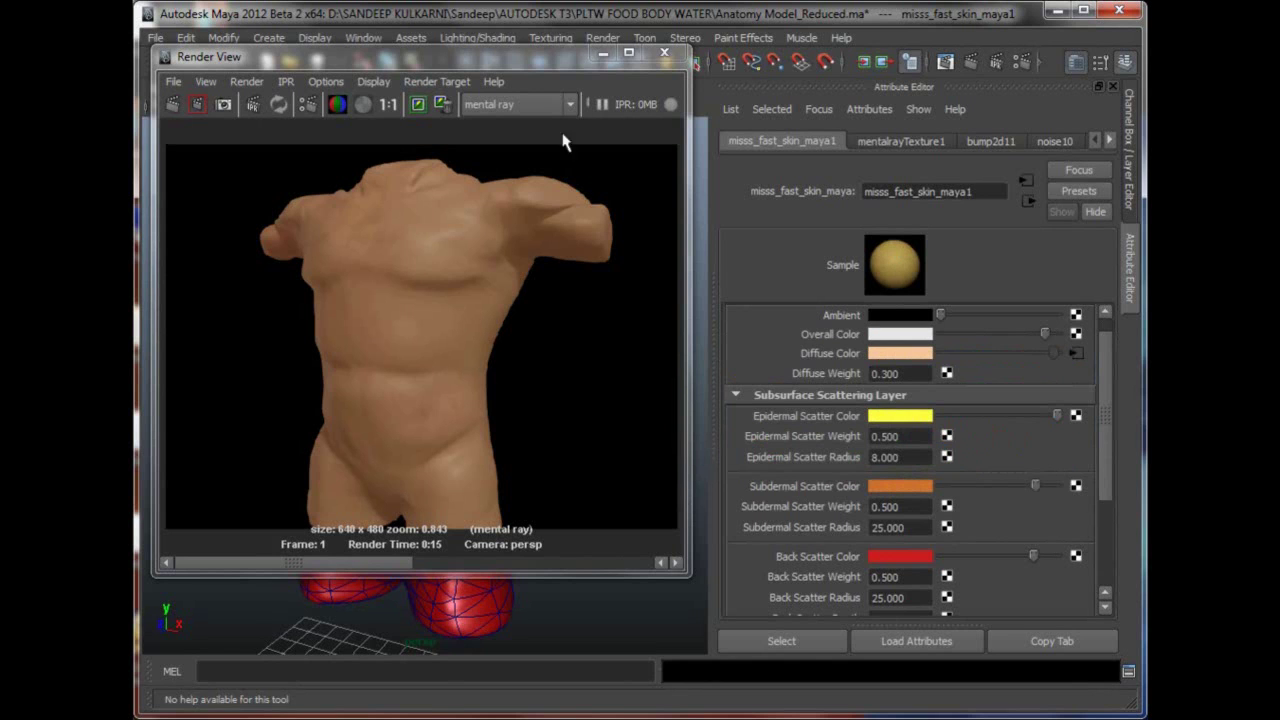
pyautogui.click(173, 105)
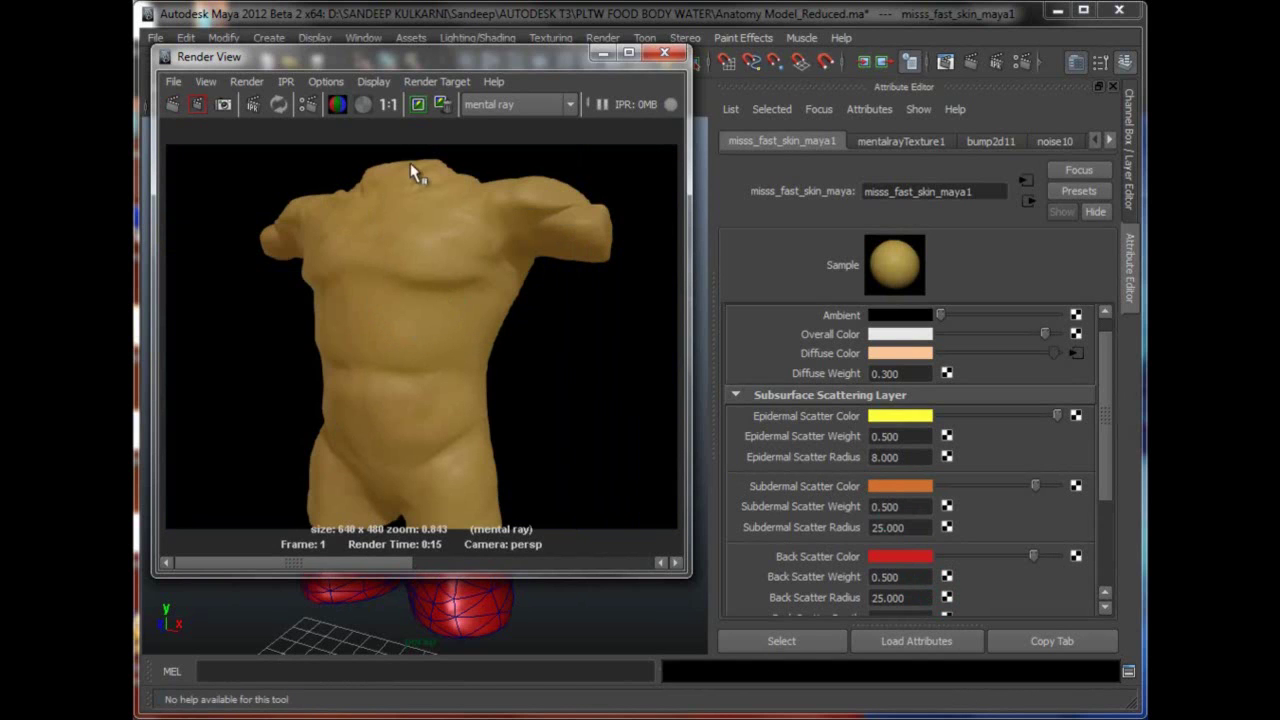
# - Keep the yellow-tinted render and compare it with the previously stored image
pyautogui.click(418, 104)
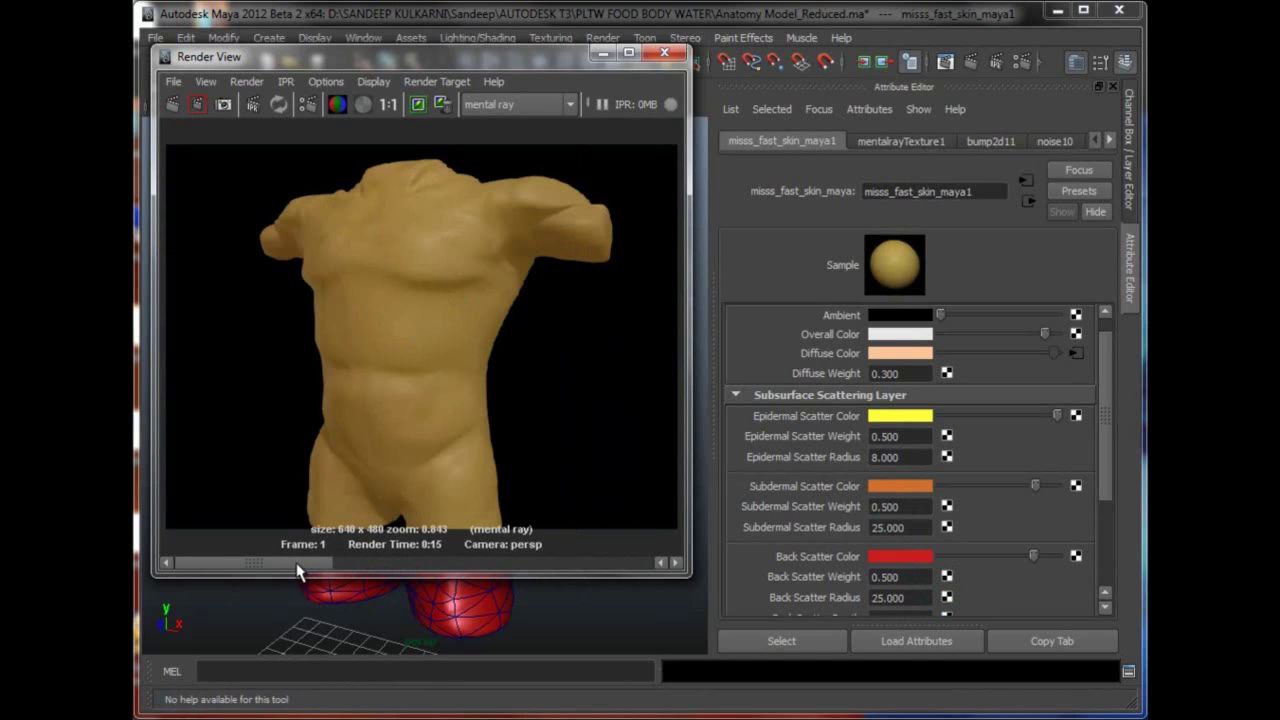
pyautogui.click(392, 565)
pyautogui.click(580, 565)
pyautogui.click(465, 565)
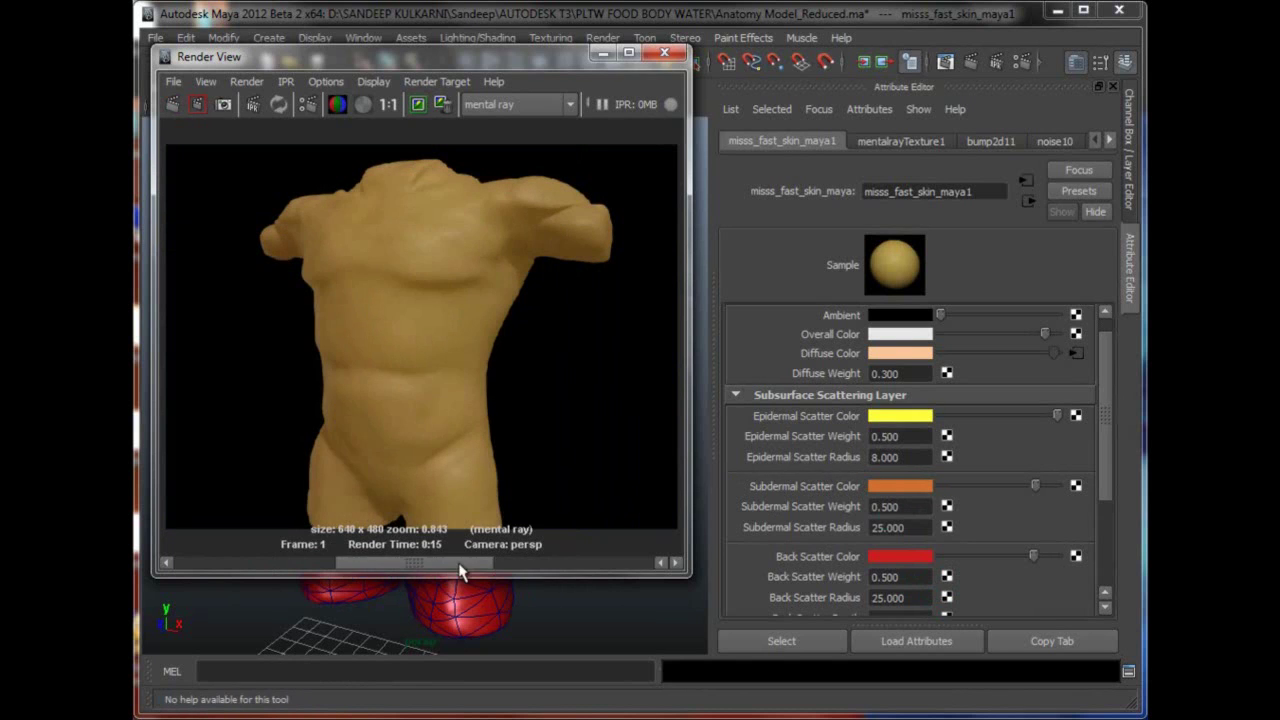
# - Compare the yellow-tinted torso render with the original skin render by switching repeatedly between the stored images
pyautogui.click(540, 565)
pyautogui.click(434, 565)
pyautogui.click(540, 565)
pyautogui.click(434, 565)
pyautogui.click(580, 565)
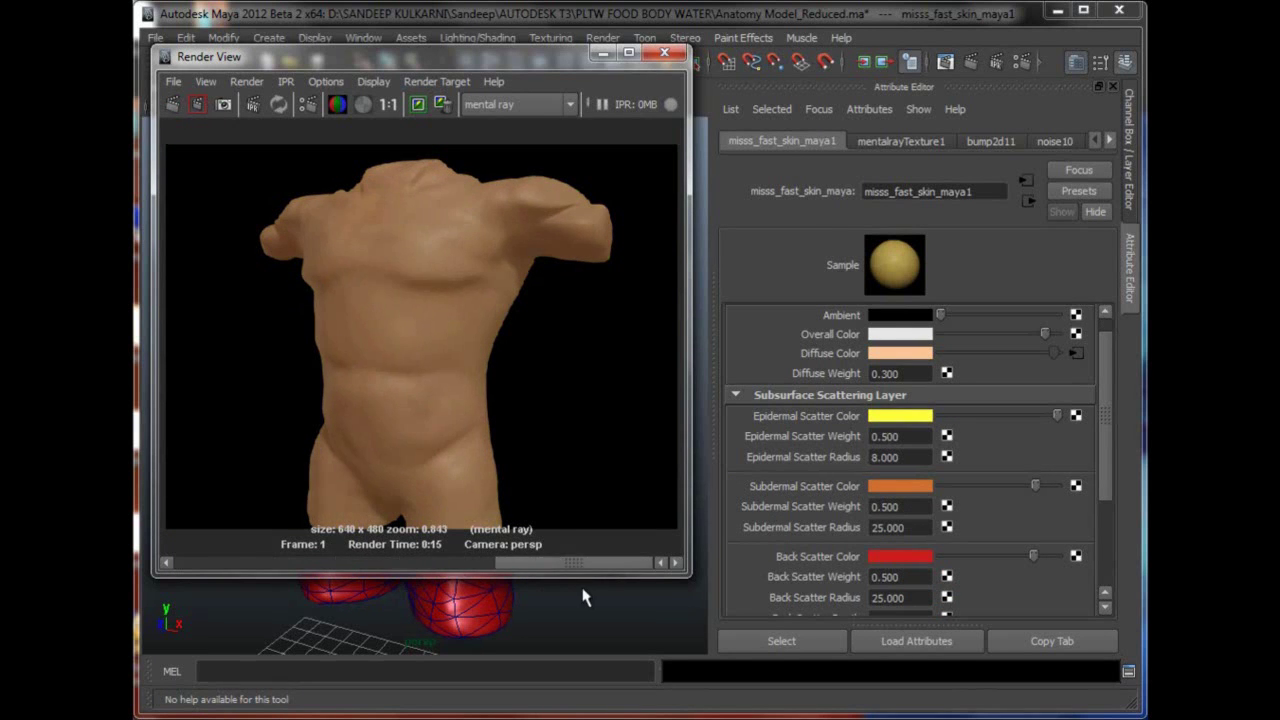
pyautogui.click(286, 565)
pyautogui.click(420, 565)
pyautogui.click(257, 565)
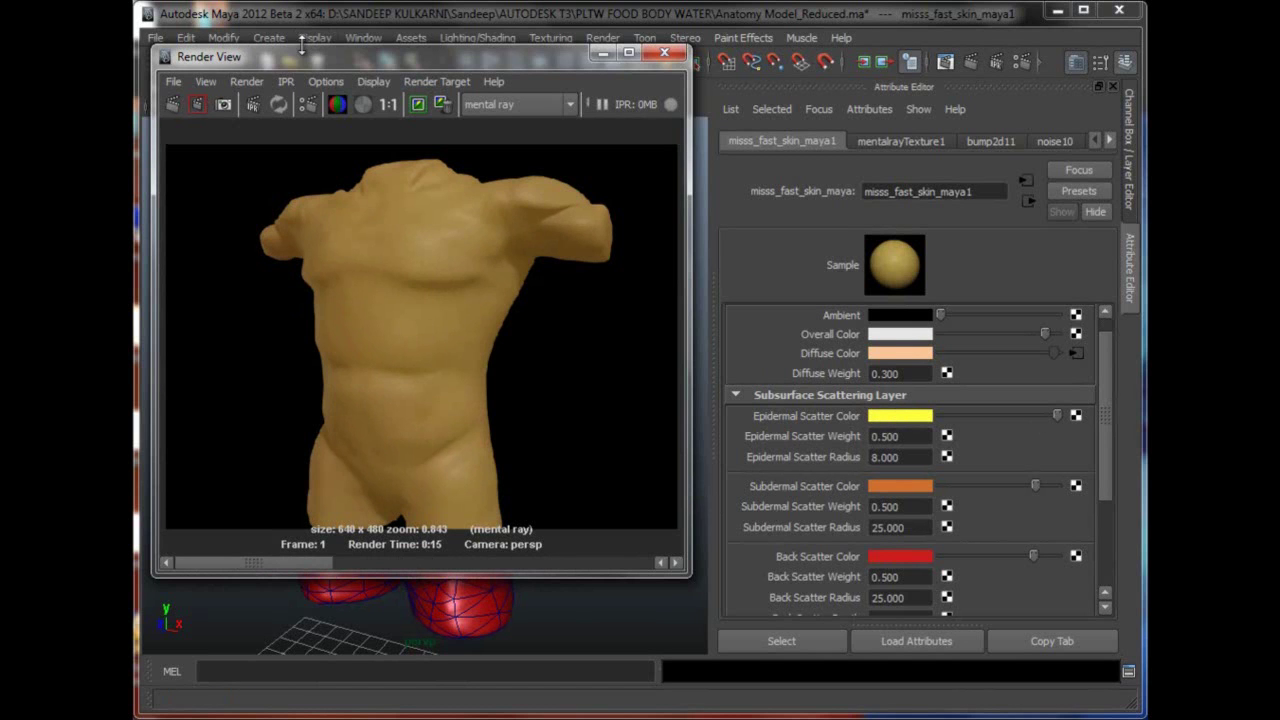
# - Undo the last render and the bright yellow change to the skin material's Epidermal Scatter Color
pyautogui.click(186, 38)
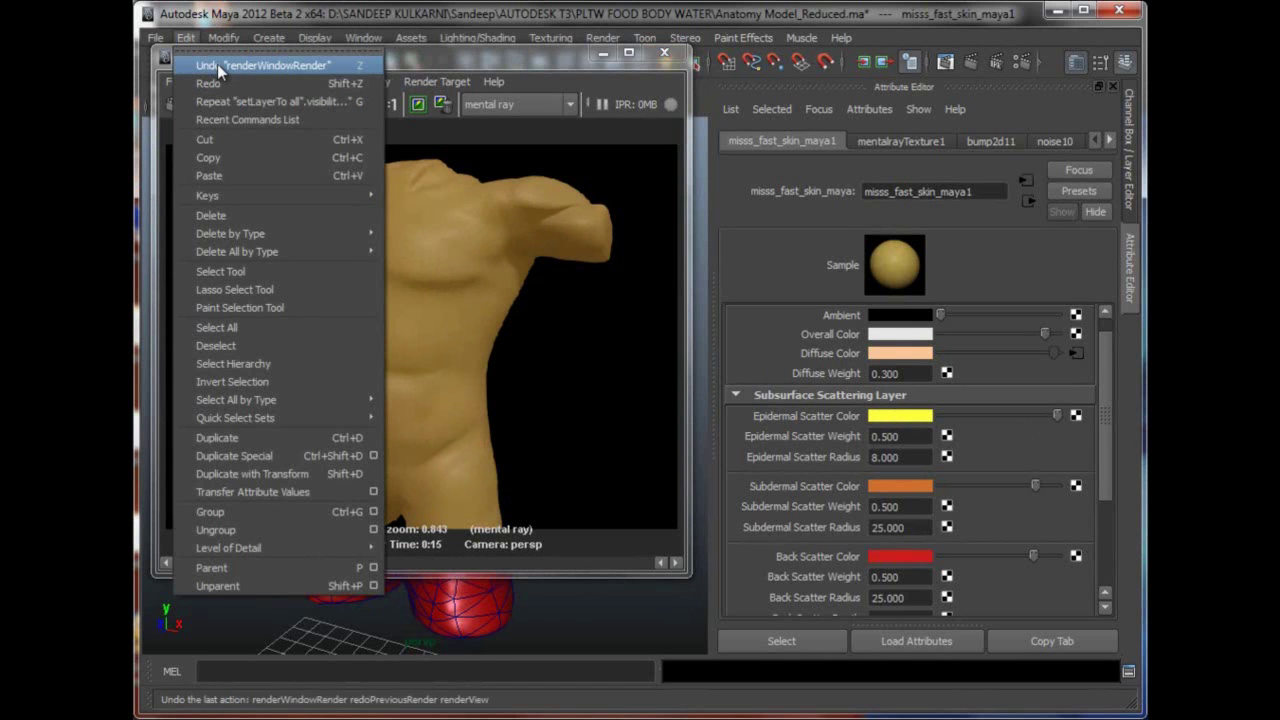
pyautogui.click(217, 64)
pyautogui.moveTo(275, 55)
pyautogui.mouseDown()
pyautogui.moveTo(287, 76)
pyautogui.moveTo(287, 64)
pyautogui.mouseUp()
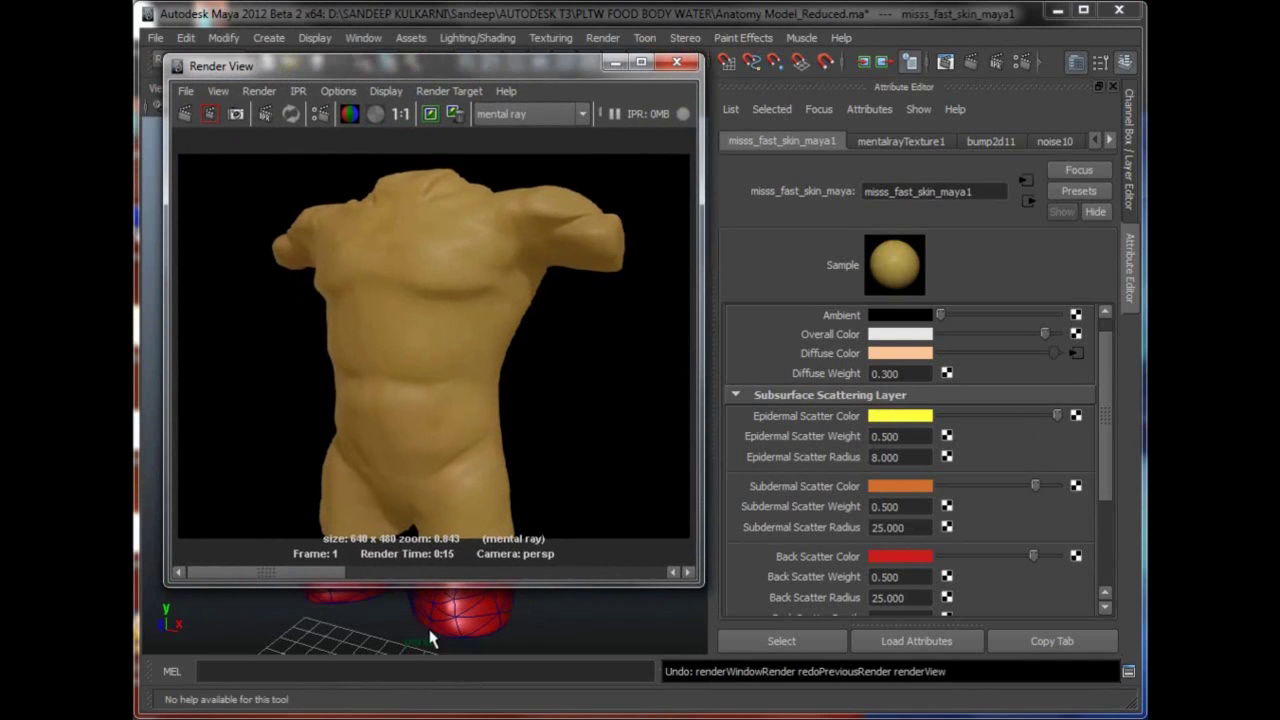
pyautogui.hotkey('ctrl', 'z')
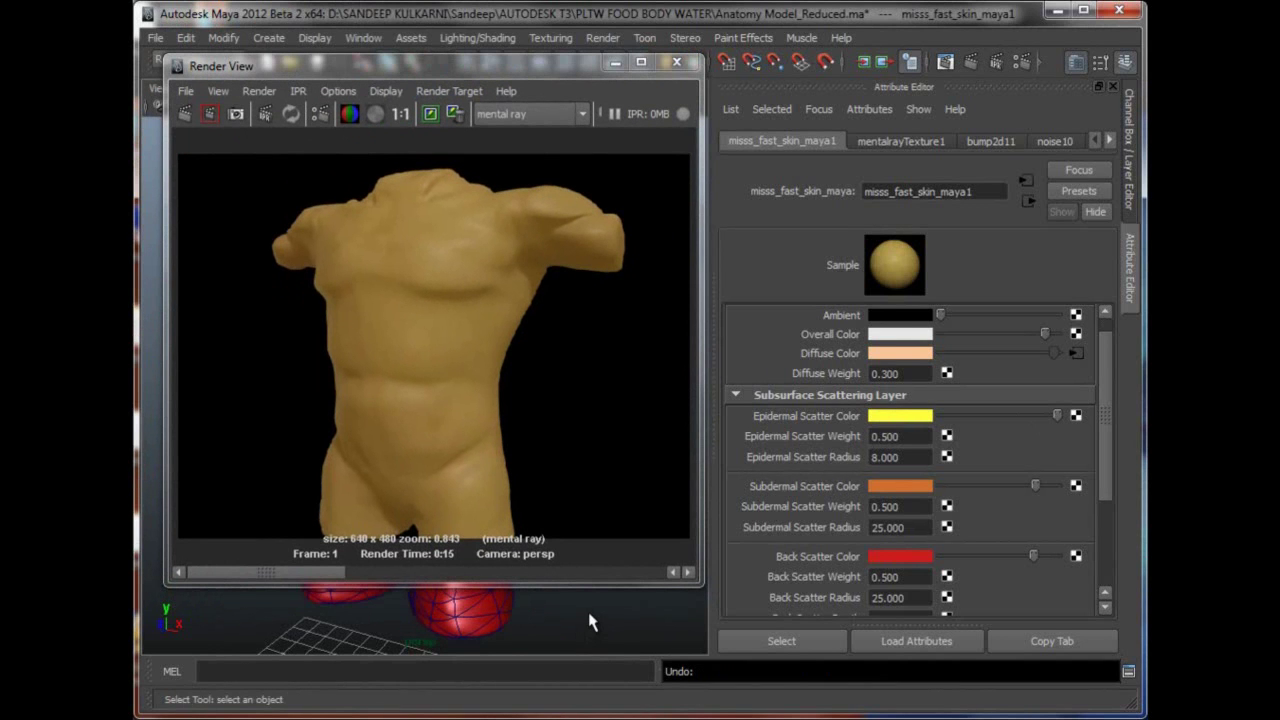
pyautogui.hotkey('ctrl', 'z')
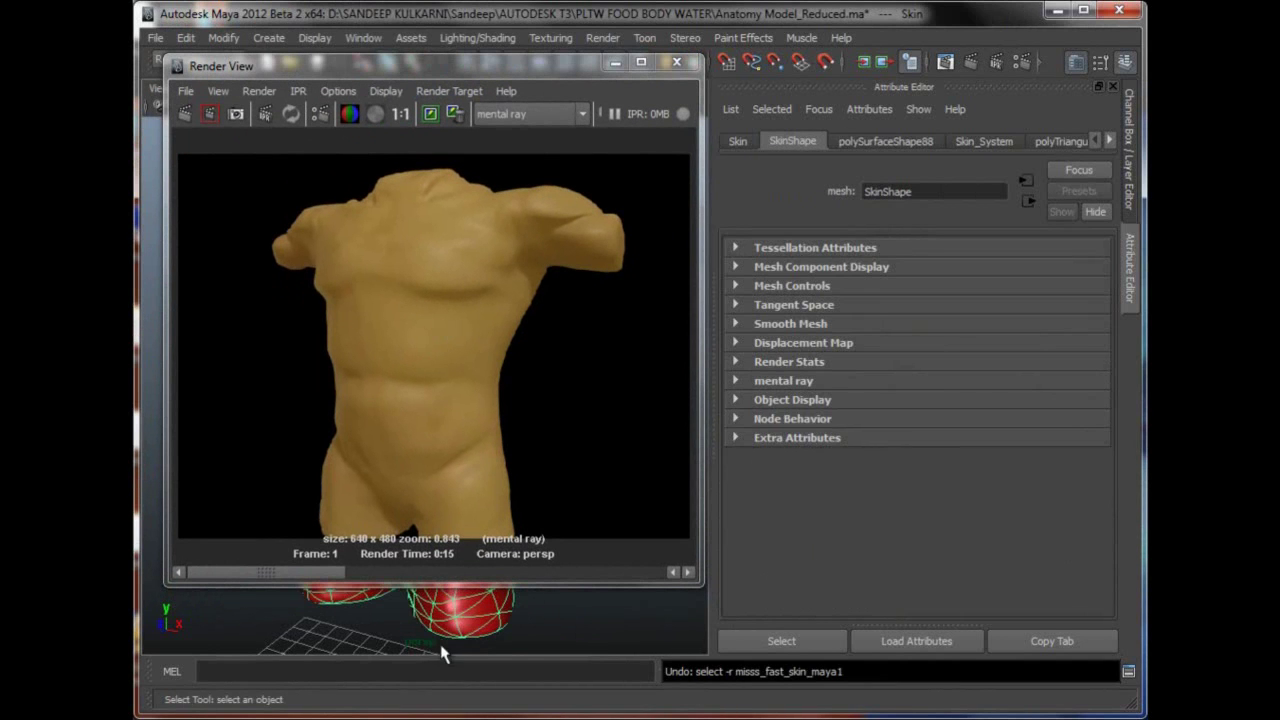
# - Bring the misss_fast_skin_maya1 material attributes of the Skin mesh back into view
pyautogui.click(1001, 146)
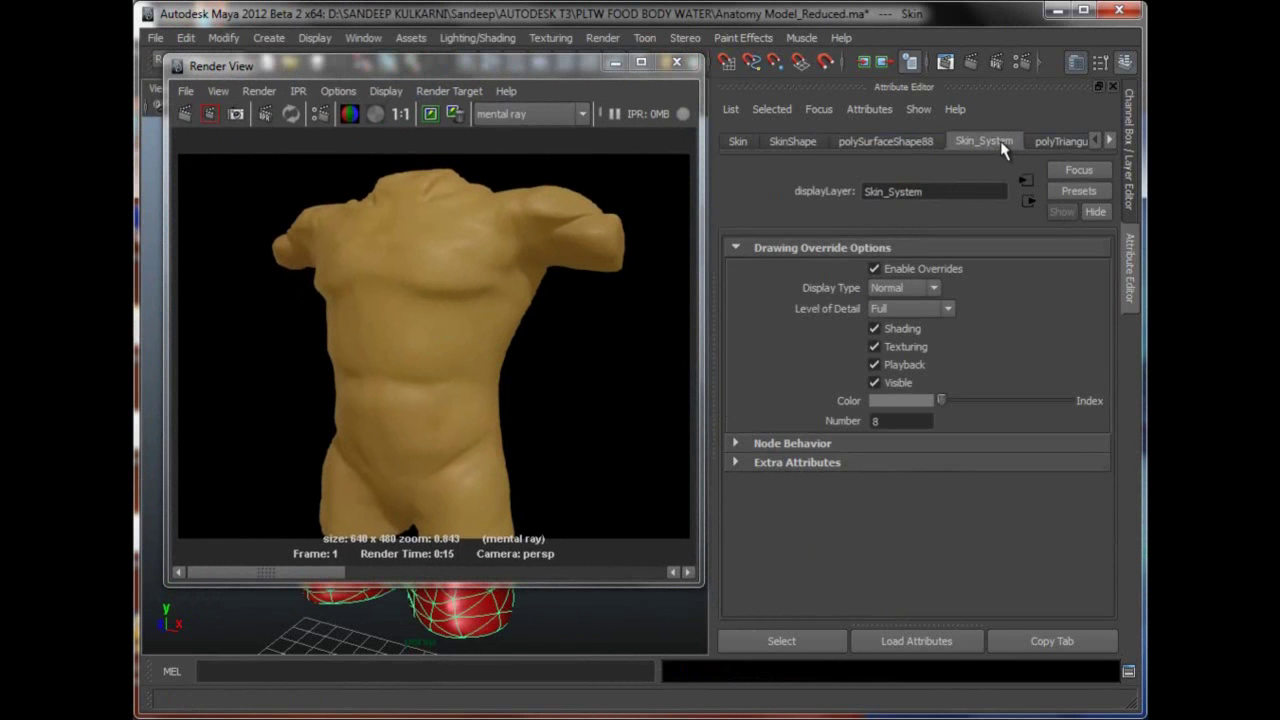
pyautogui.click(1109, 141)
pyautogui.click(1109, 141)
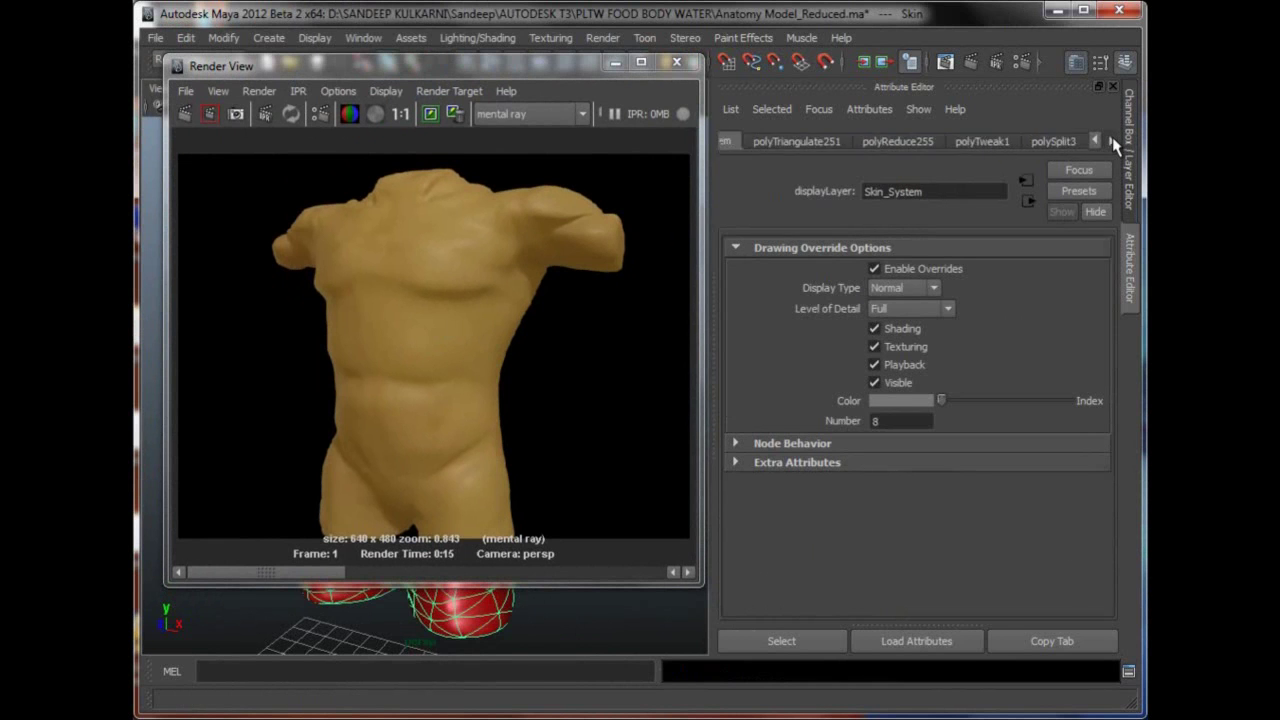
pyautogui.click(1109, 141)
pyautogui.click(1109, 141)
pyautogui.click(1040, 141)
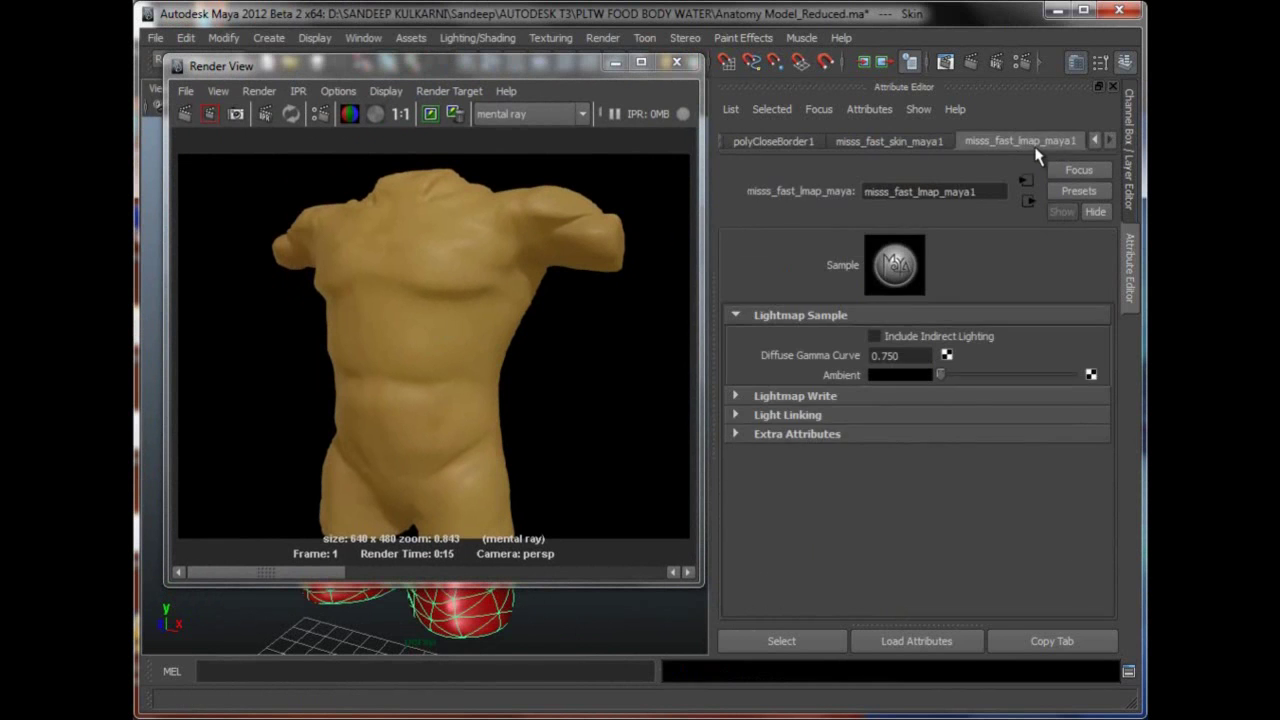
pyautogui.click(925, 141)
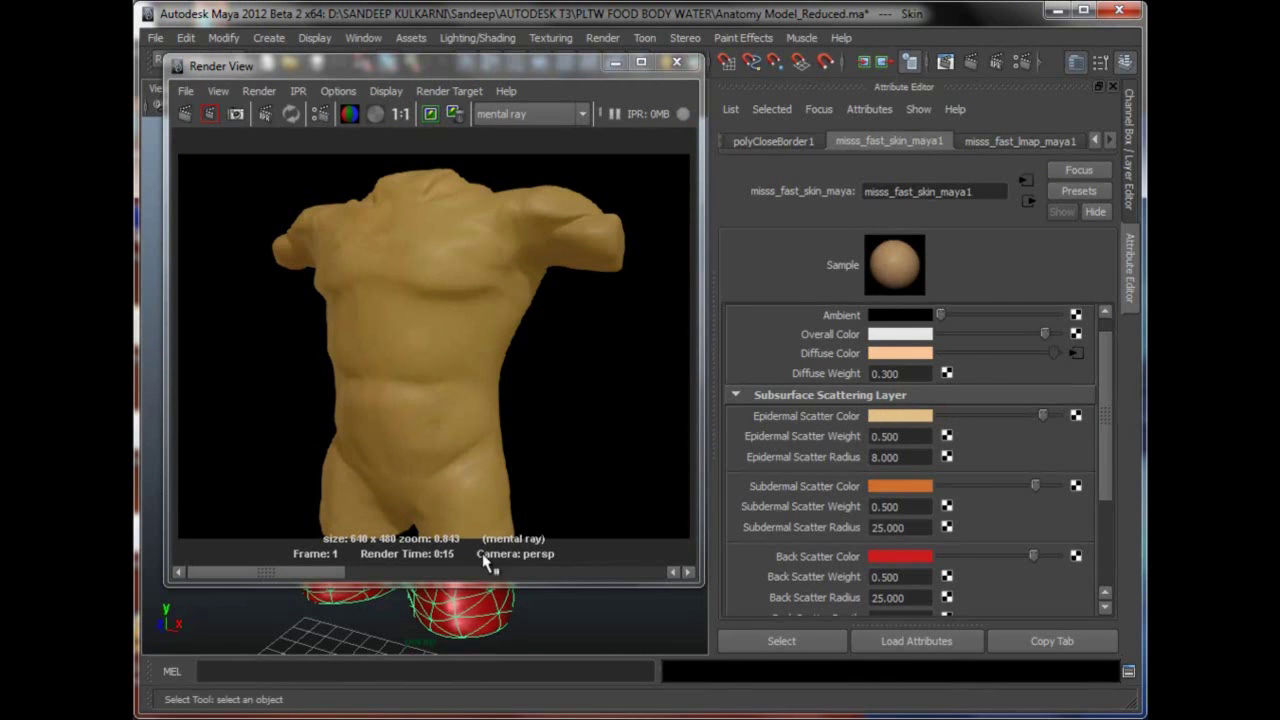
# - Display the time slider and range slider and set the playback end to frame 200
pyautogui.press('space')
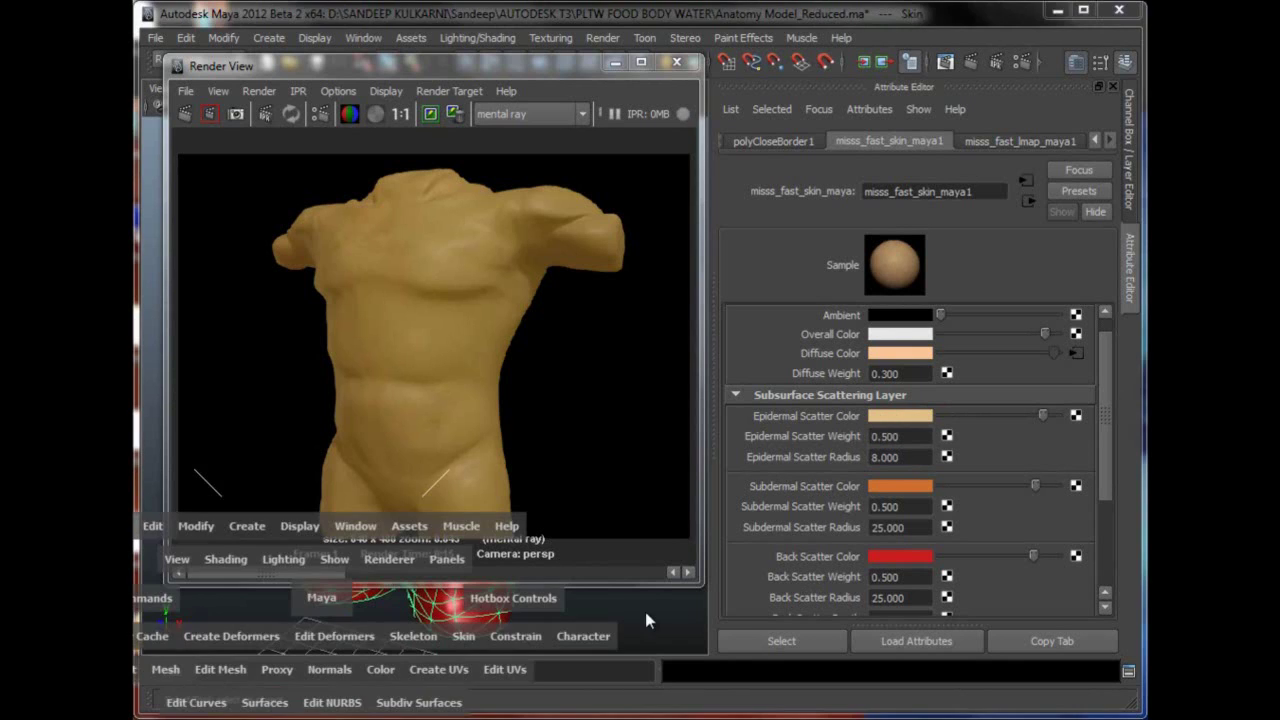
pyautogui.press('space')
pyautogui.moveTo(940, 244); pyautogui.dragTo(946, 286)
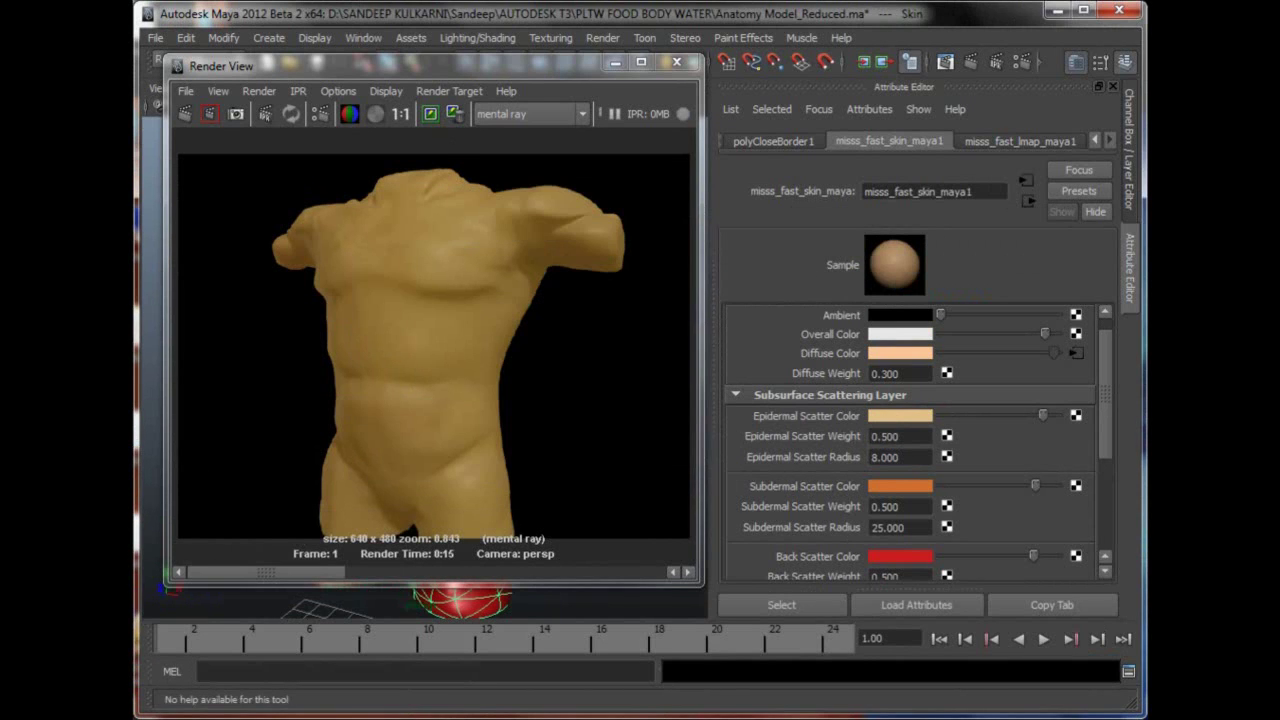
pyautogui.press('space')
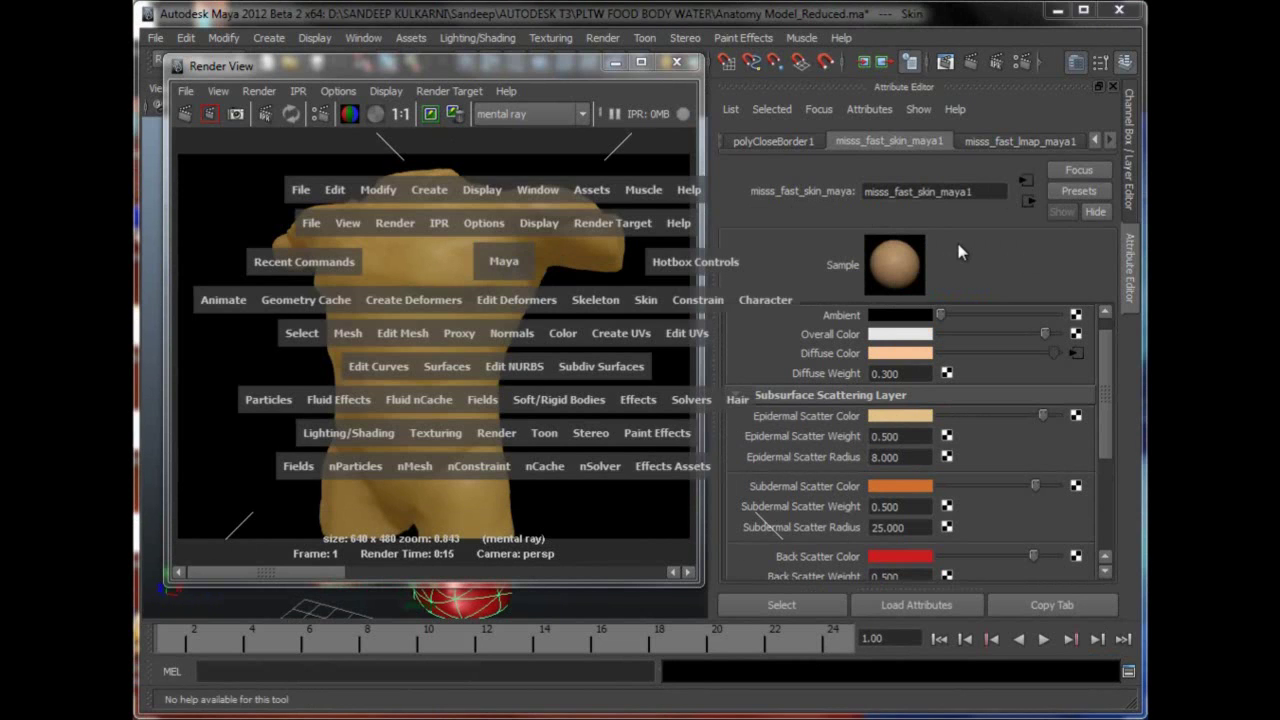
pyautogui.moveTo(957, 243); pyautogui.dragTo(874, 271)
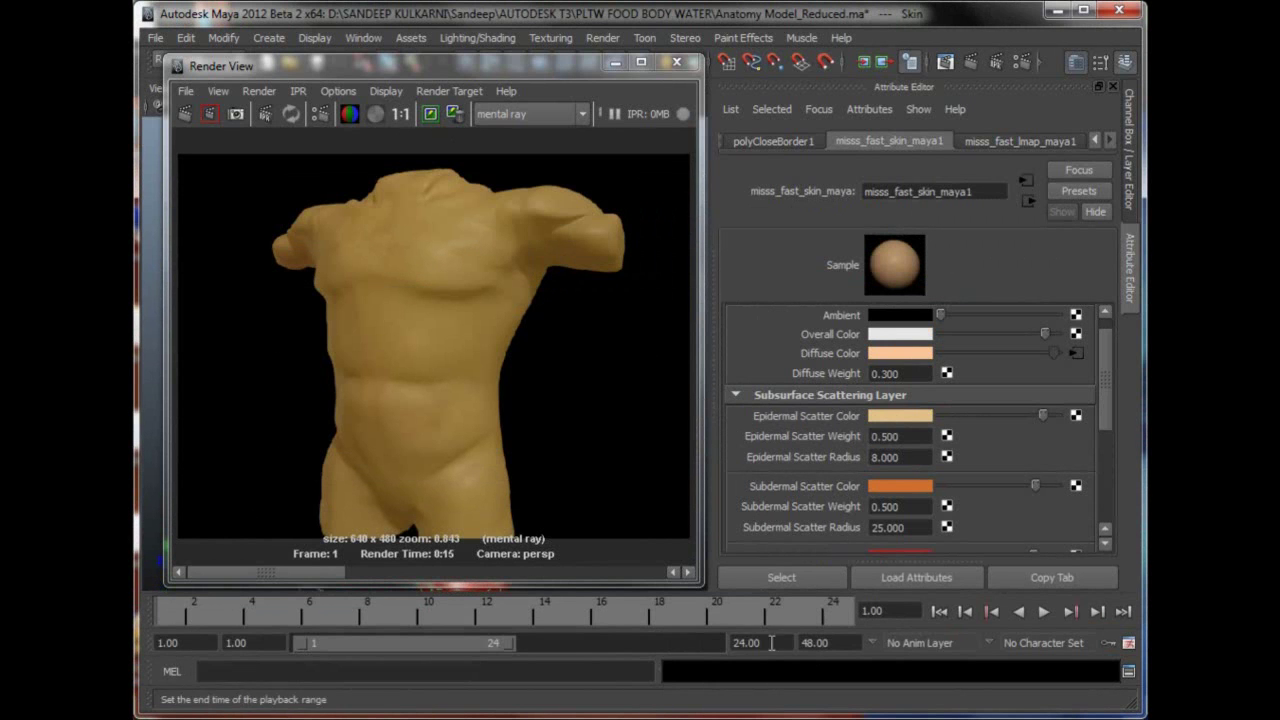
pyautogui.write('200')
pyautogui.press('Return')
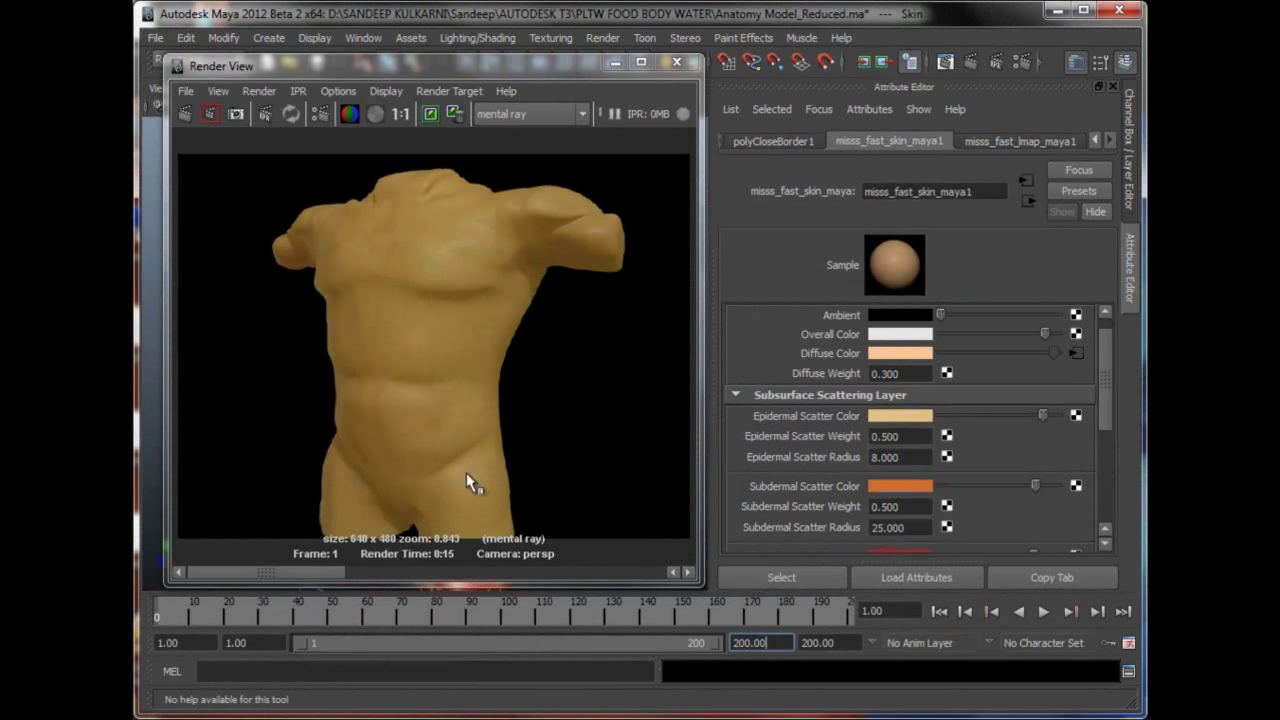
# - Review the original and yellow-tinted stored renders once more in the render window
pyautogui.click(350, 578)
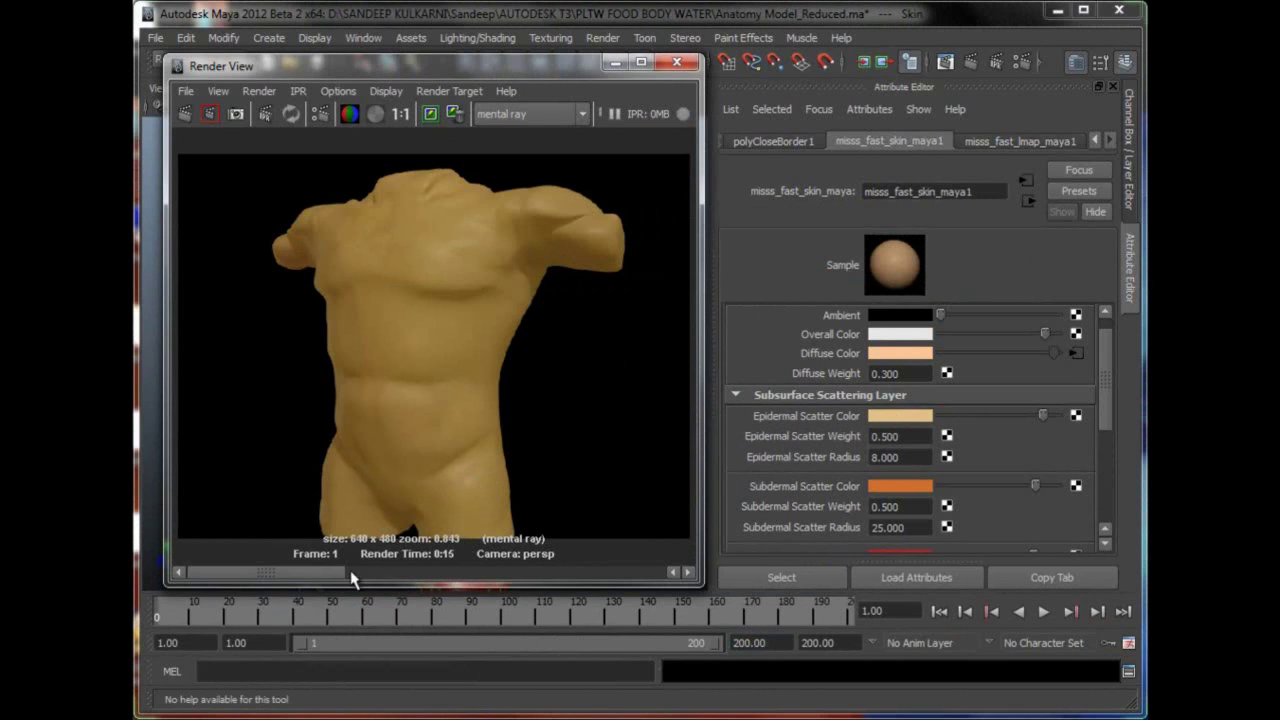
pyautogui.click(615, 577)
pyautogui.click(620, 578)
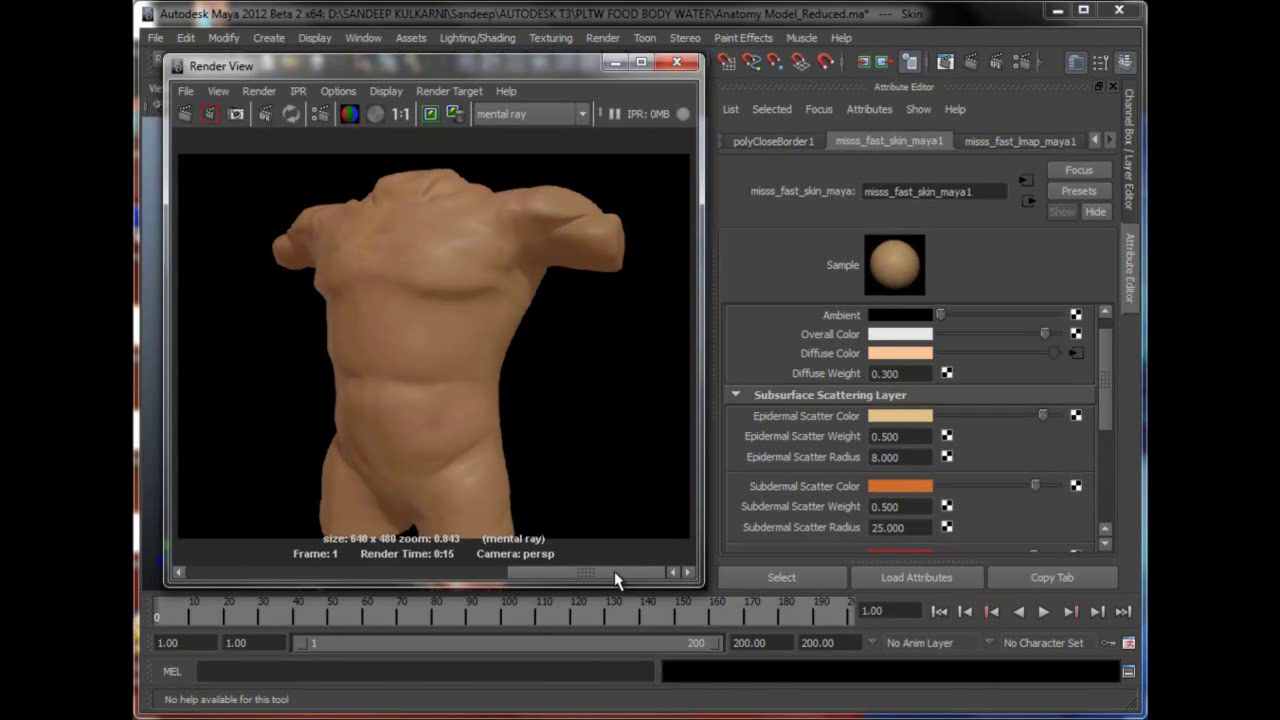
pyautogui.click(525, 578)
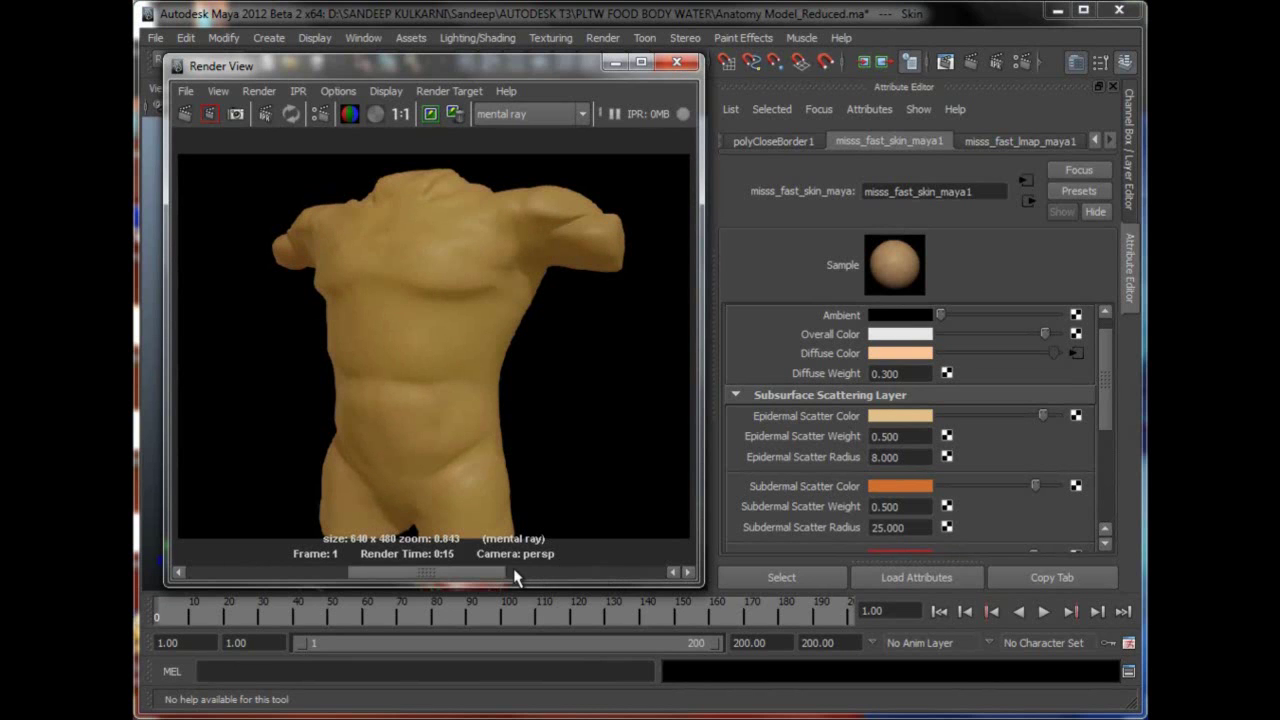
pyautogui.click(515, 577)
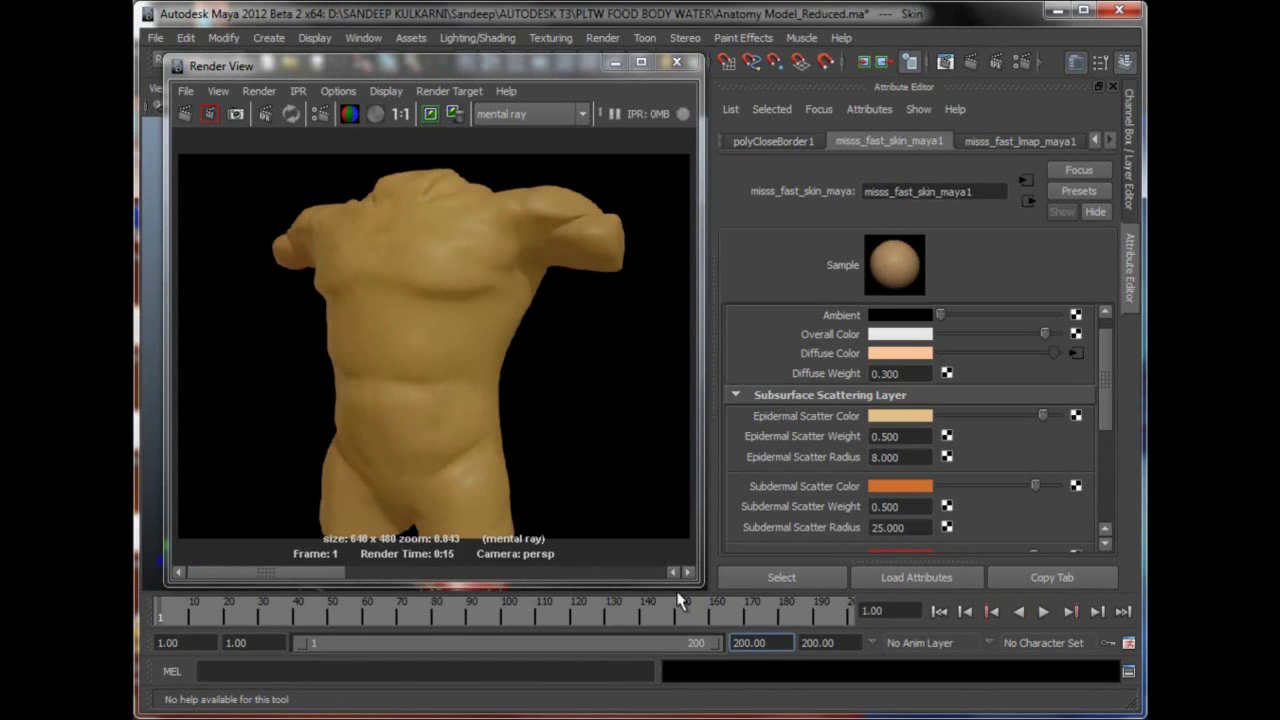
# - Keyframe the Epidermal Scatter Color at frame 1, and key it as bright yellow at frame 200
pyautogui.rightClick(834, 420)
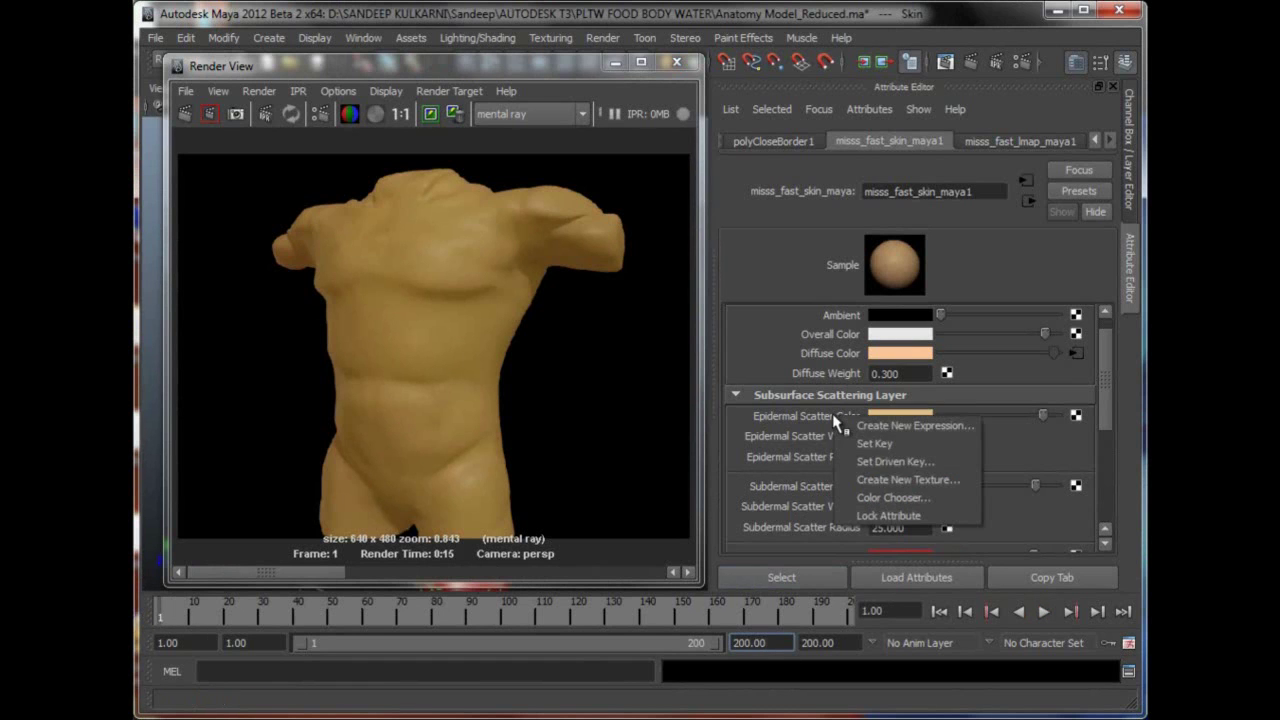
pyautogui.click(880, 444)
pyautogui.moveTo(200, 616)
pyautogui.mouseDown()
pyautogui.moveTo(672, 622)
pyautogui.moveTo(800, 610)
pyautogui.moveTo(866, 635)
pyautogui.moveTo(843, 625)
pyautogui.mouseUp()
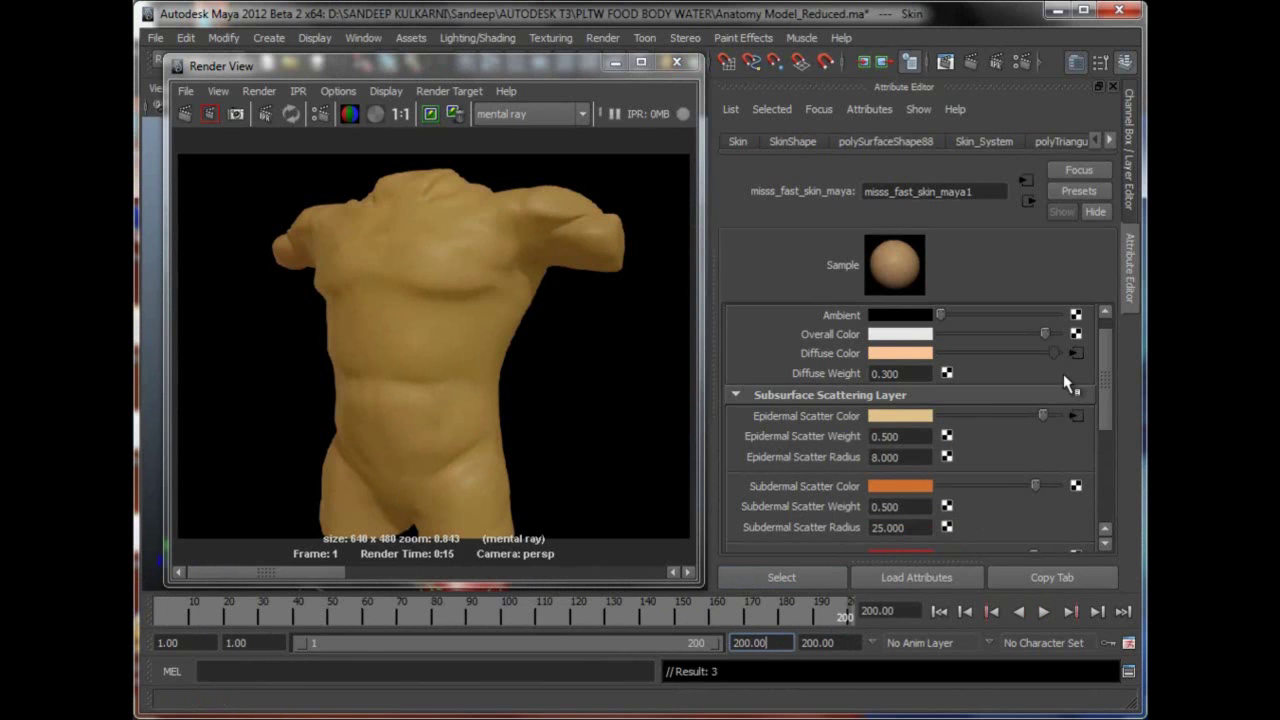
pyautogui.click(918, 419)
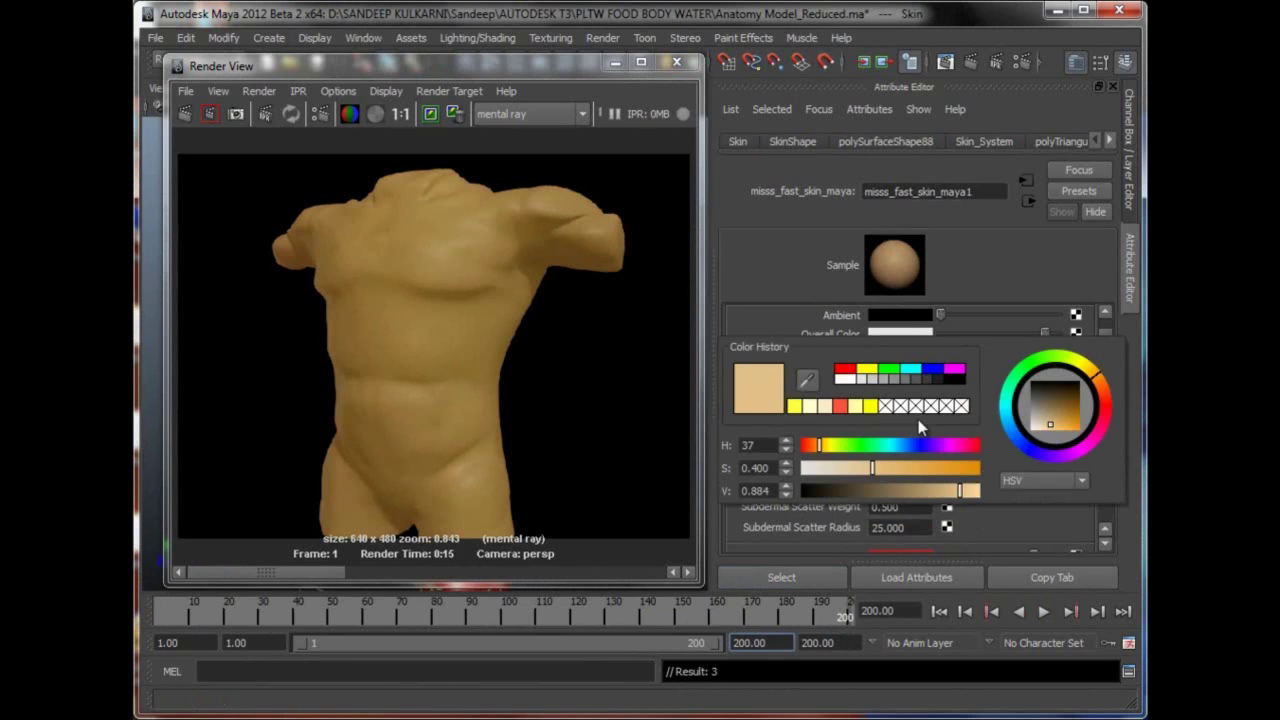
pyautogui.click(796, 408)
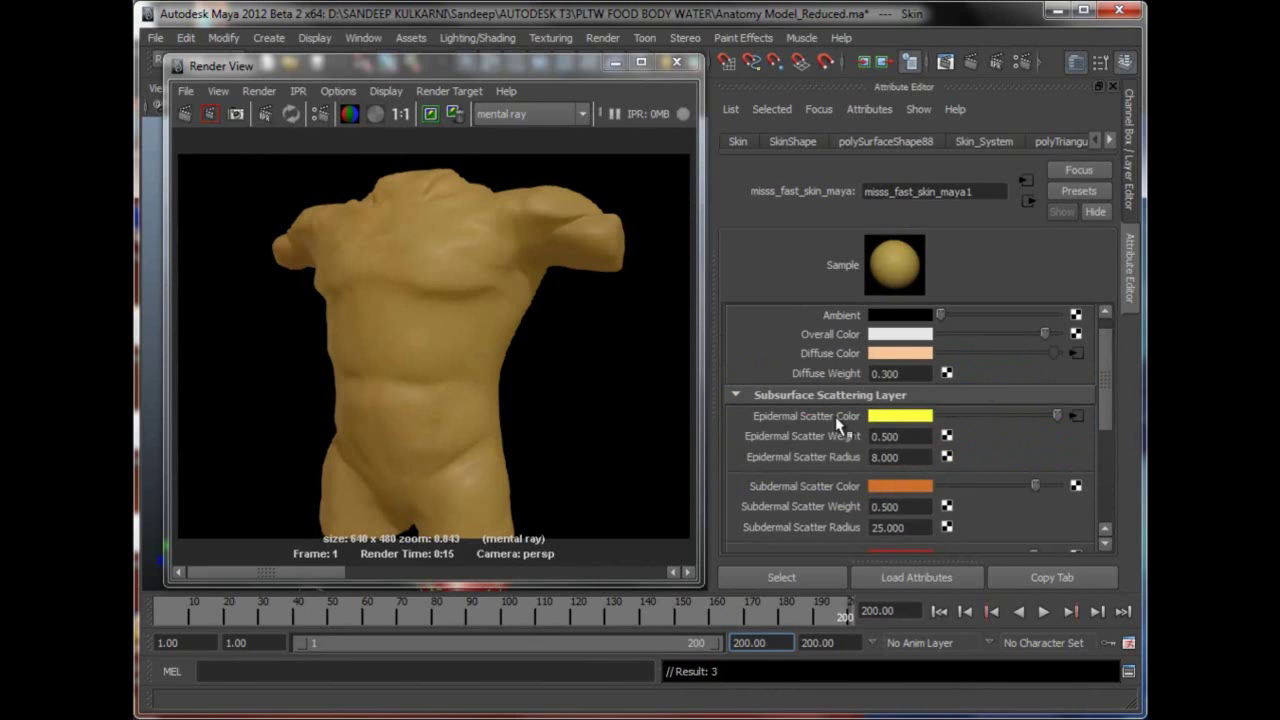
pyautogui.rightClick(868, 424)
pyautogui.press('Escape')
# - Open the Graph Editor, minimize the render window and widen the curve area
pyautogui.click(364, 38)
pyautogui.moveTo(405, 102)
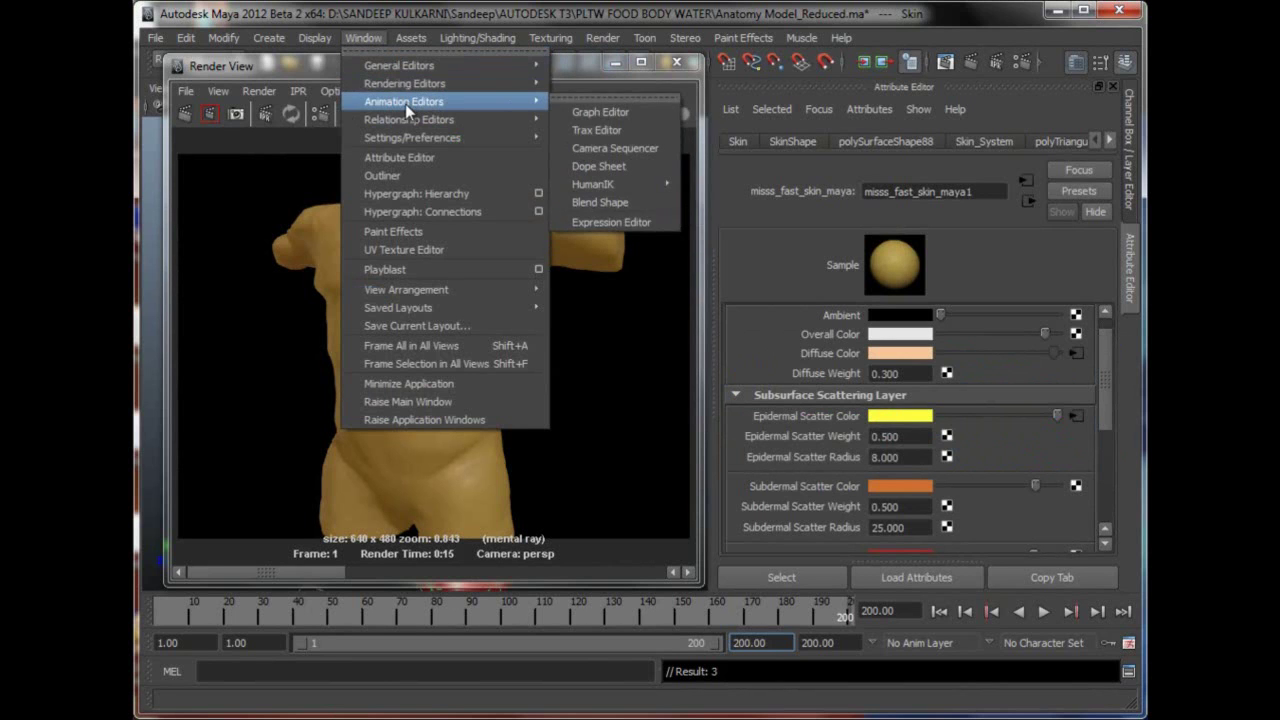
pyautogui.click(630, 113)
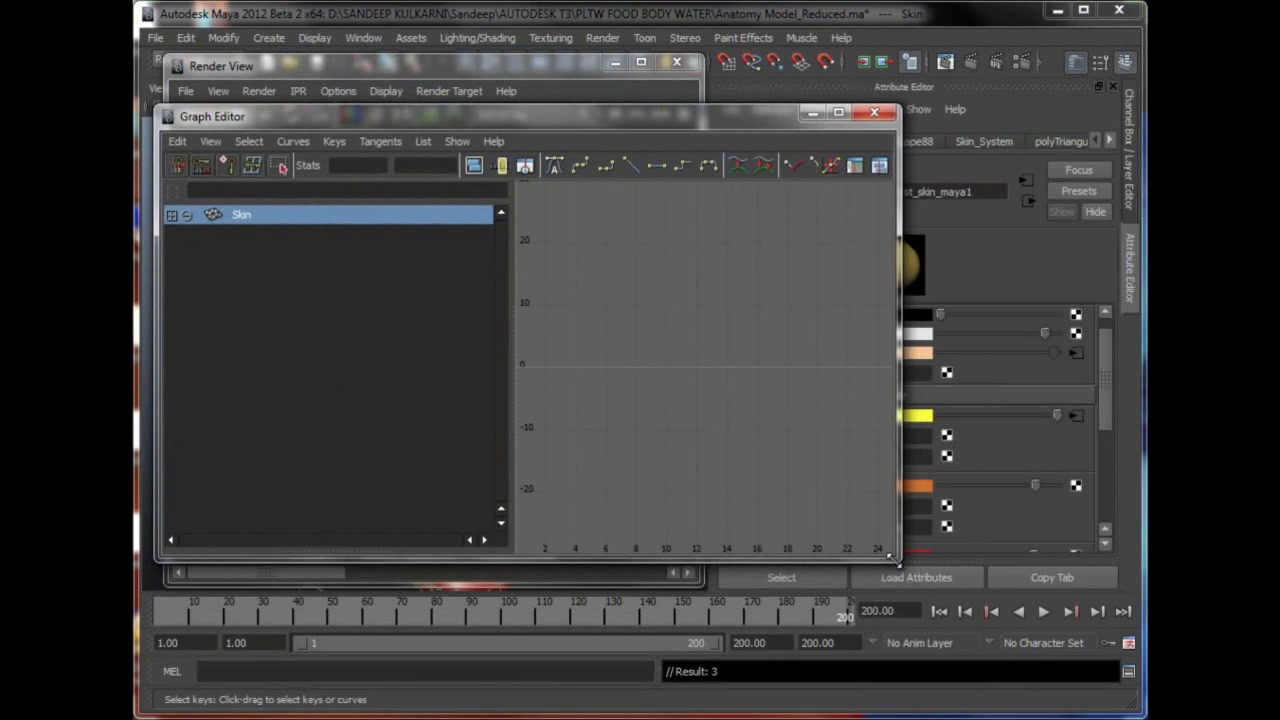
pyautogui.moveTo(643, 117); pyautogui.dragTo(747, 100)
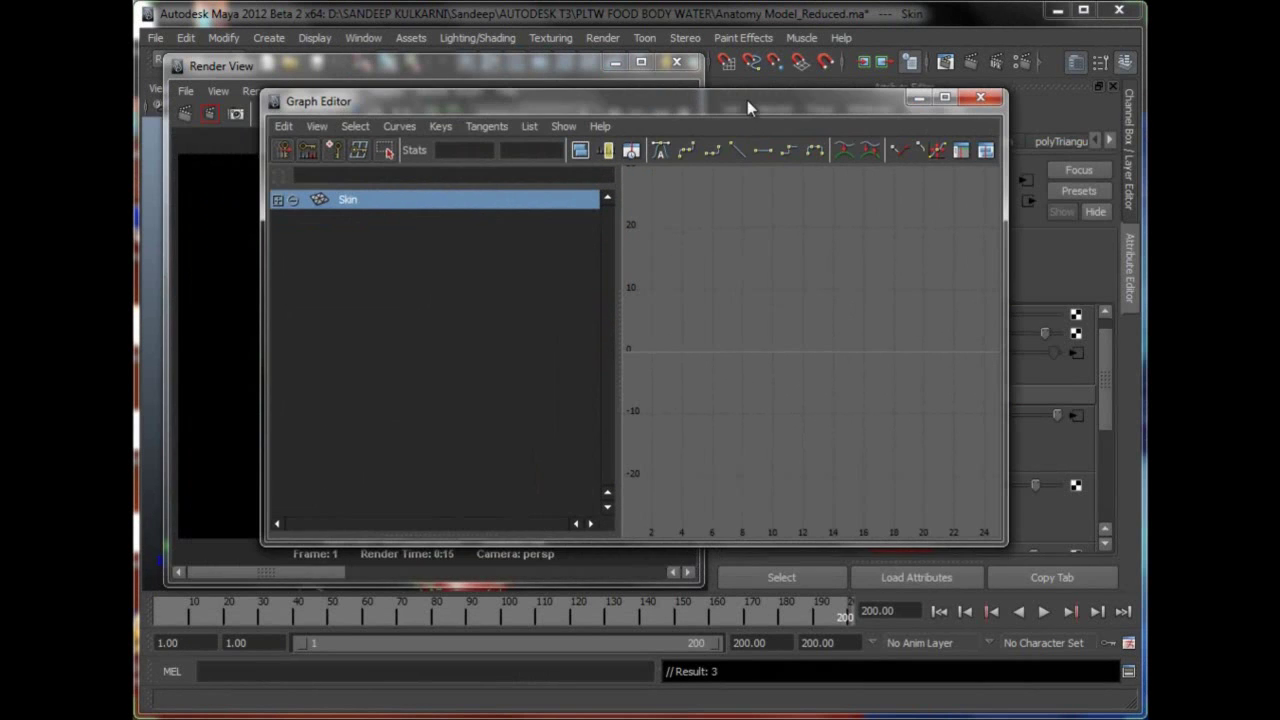
pyautogui.click(614, 62)
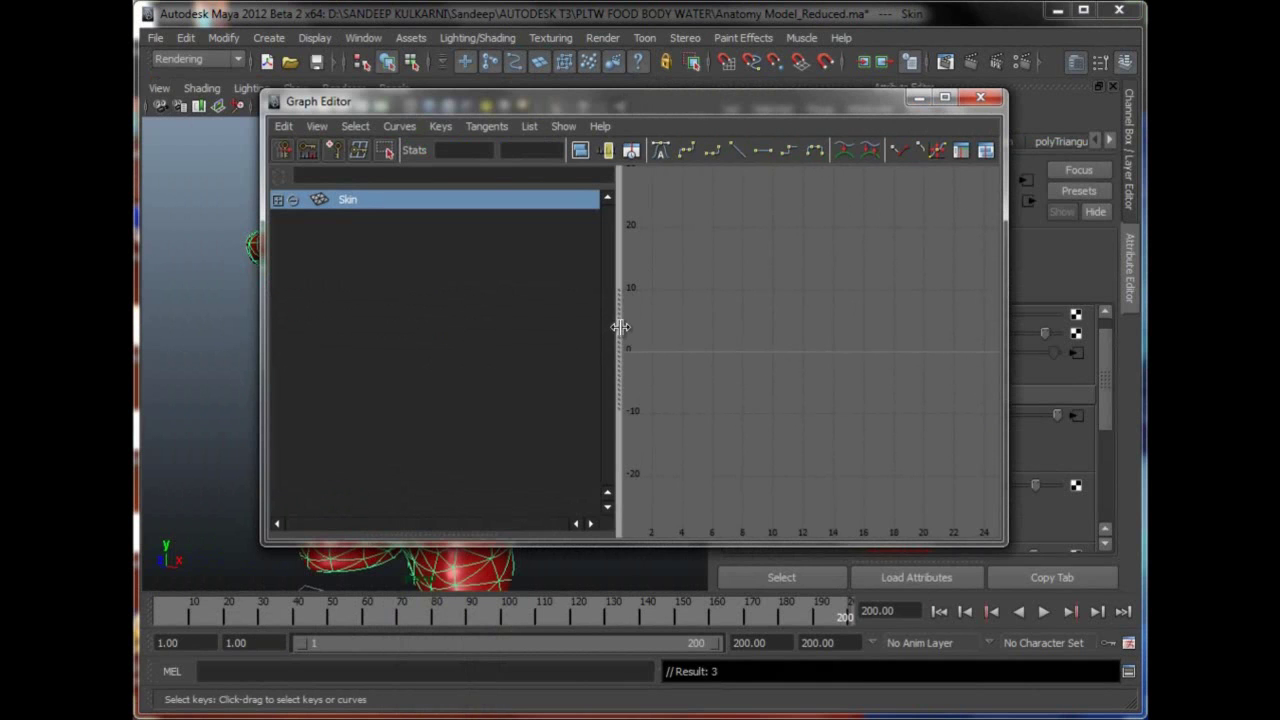
pyautogui.moveTo(614, 340); pyautogui.dragTo(526, 310)
# - Select the misss_fast_skin_maya1 node in the Hypershade and frame all its animation curves in the Graph Editor
pyautogui.click(279, 200)
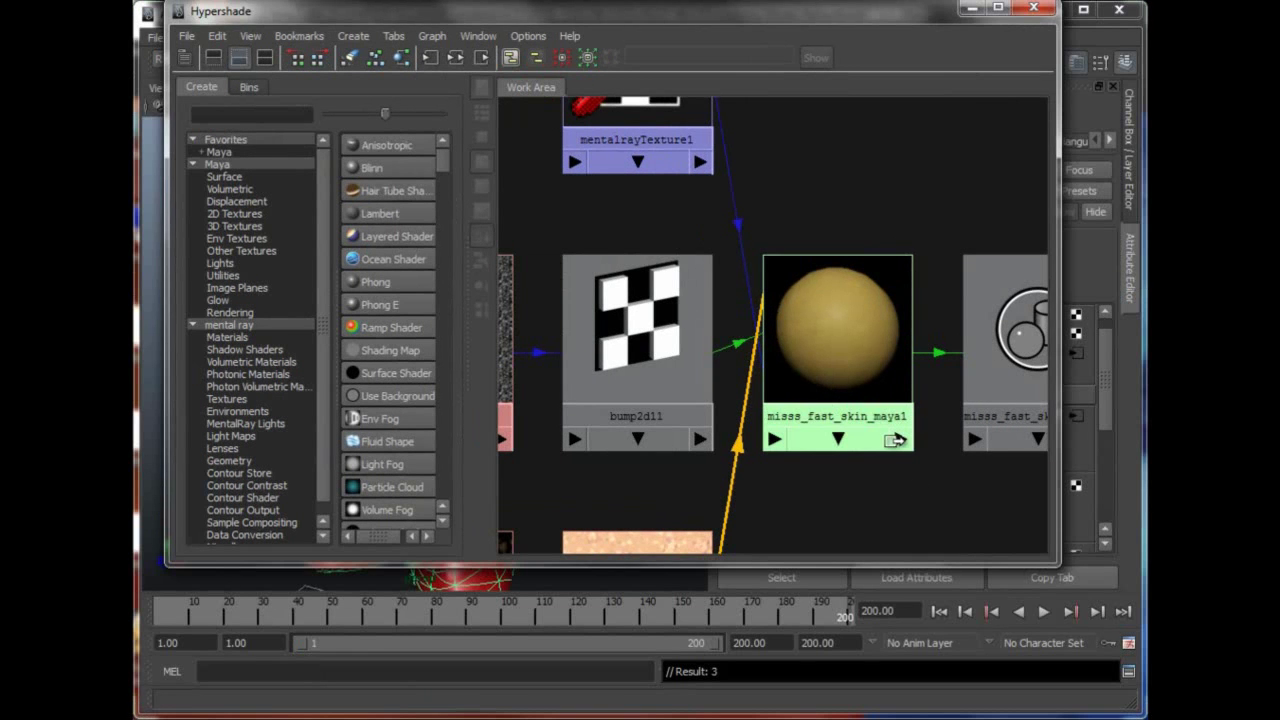
pyautogui.scroll(-2, 894, 414)
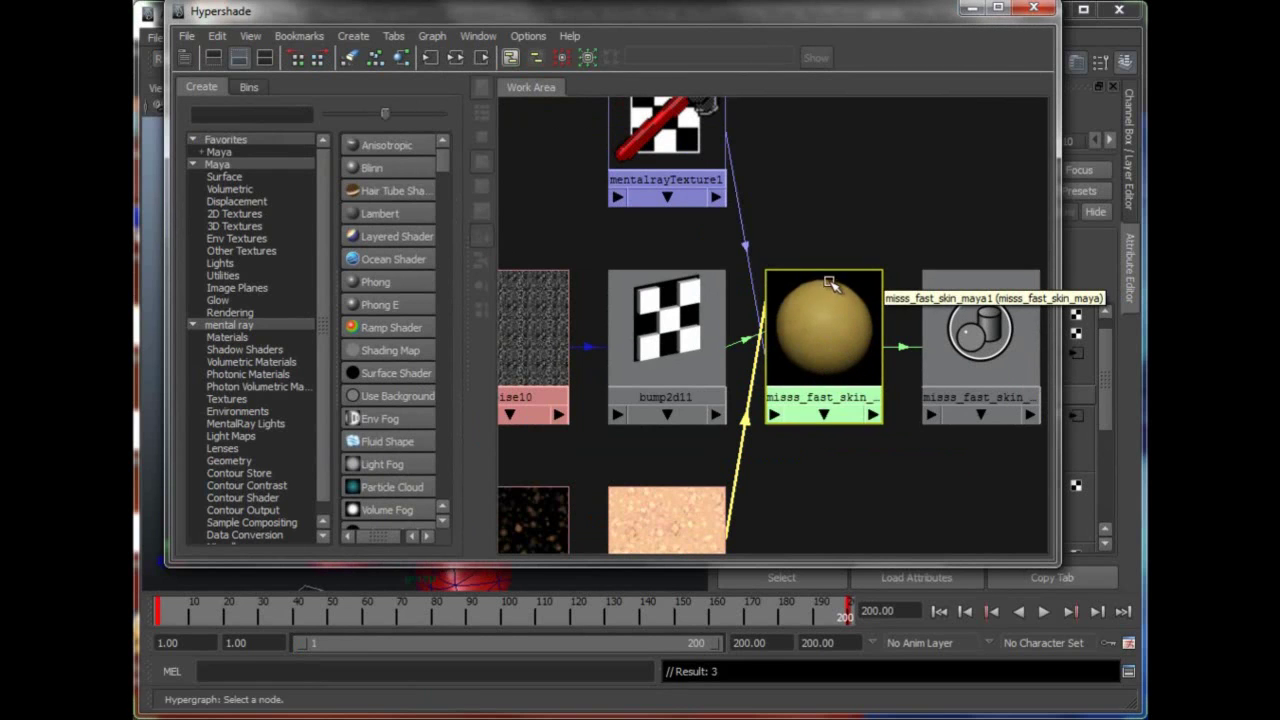
pyautogui.click(972, 10)
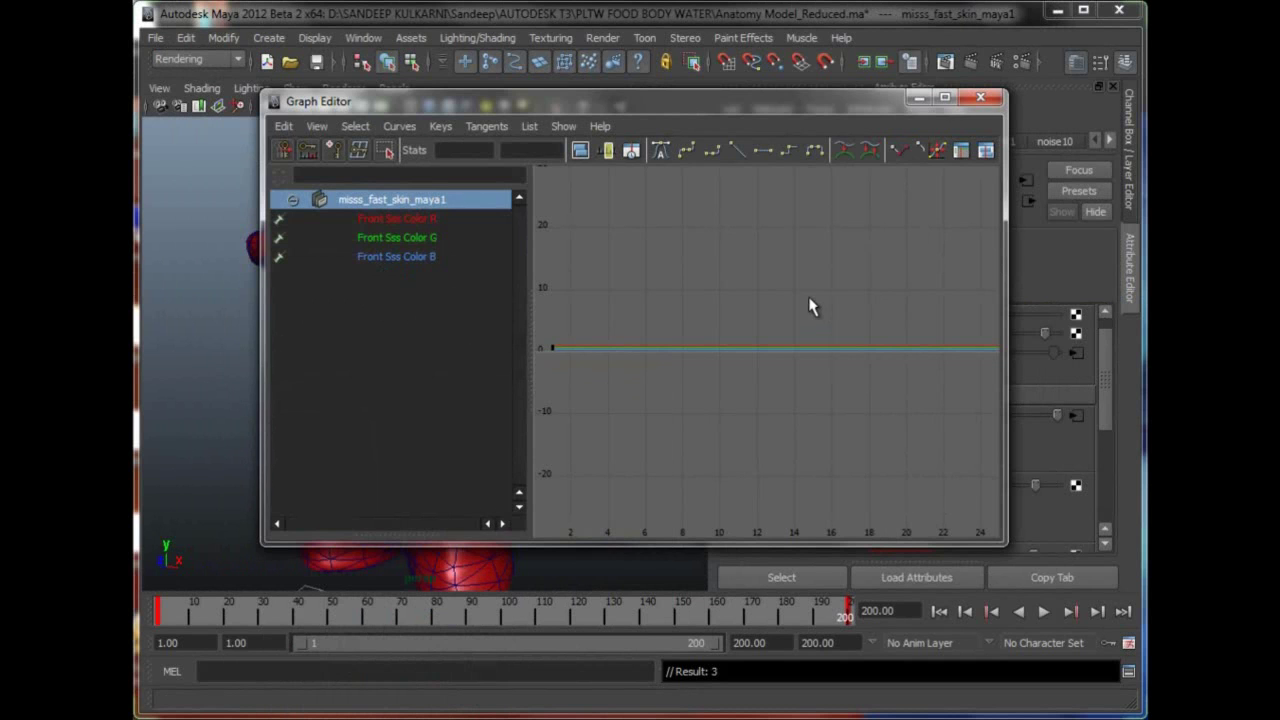
pyautogui.press('a')
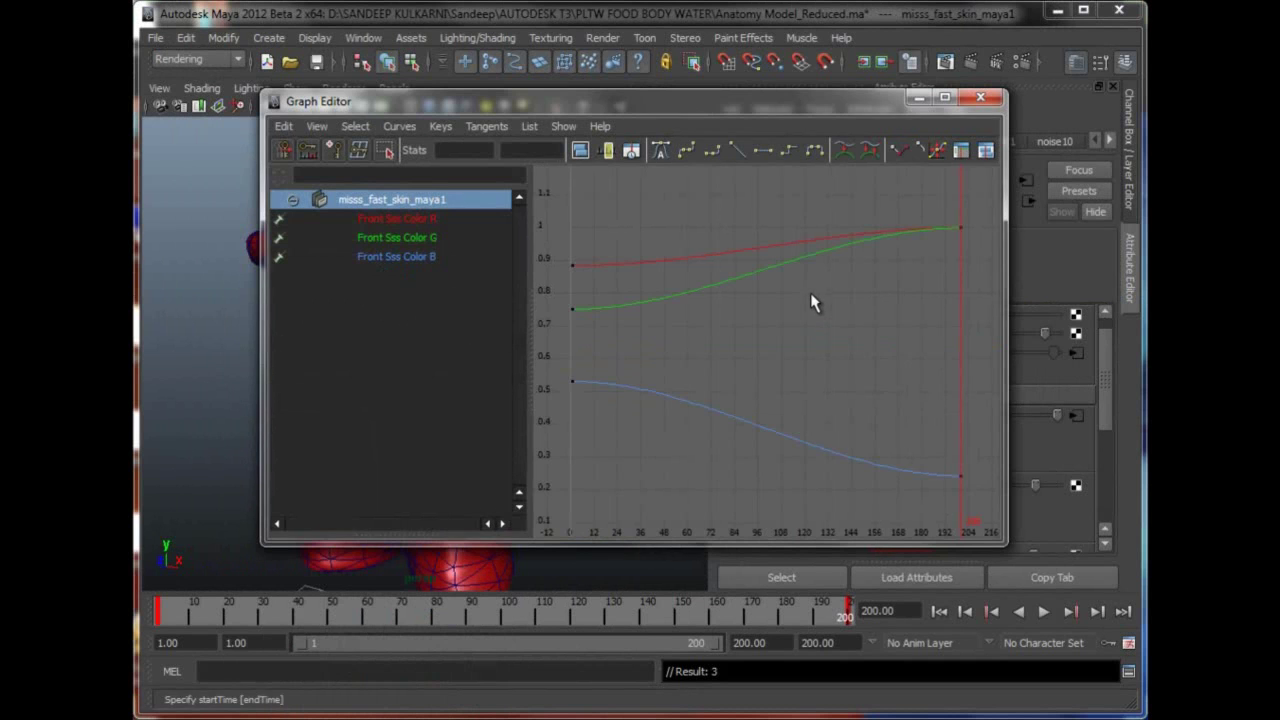
# - Inspect the Front Sss Color R, G and B curves individually, and frame the red curve
pyautogui.click(418, 220)
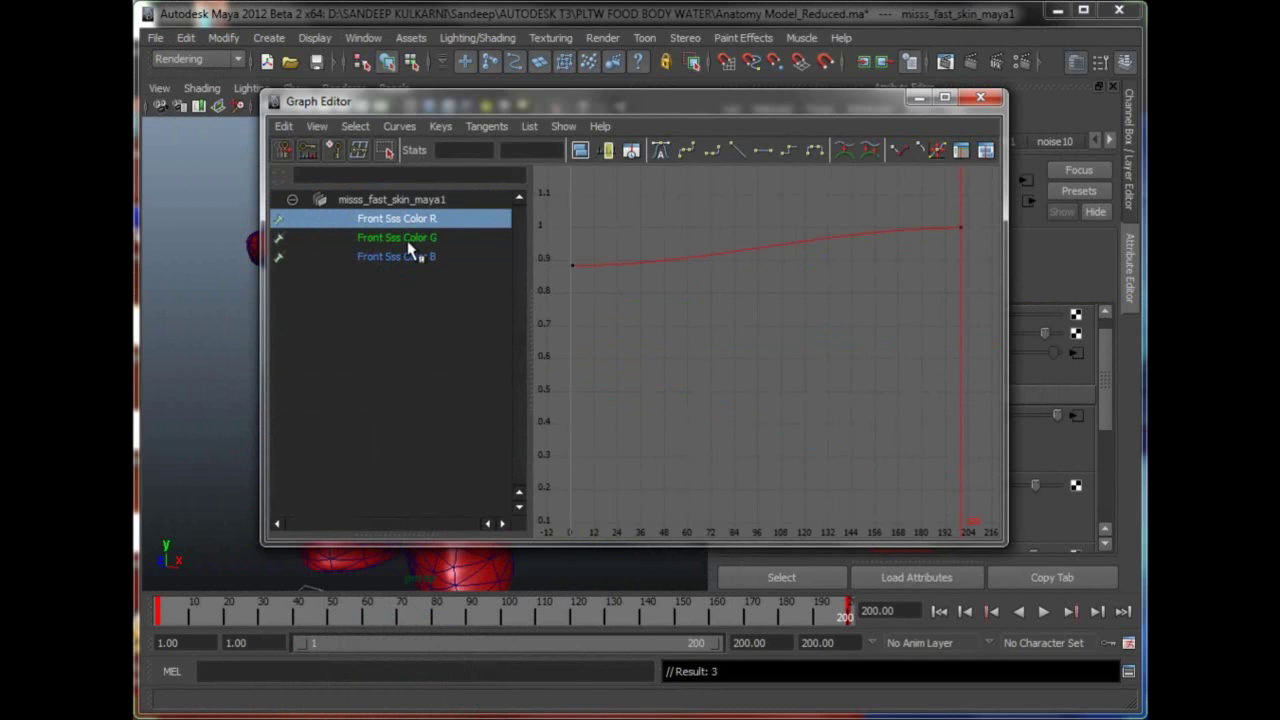
pyautogui.click(410, 238)
pyautogui.click(417, 256)
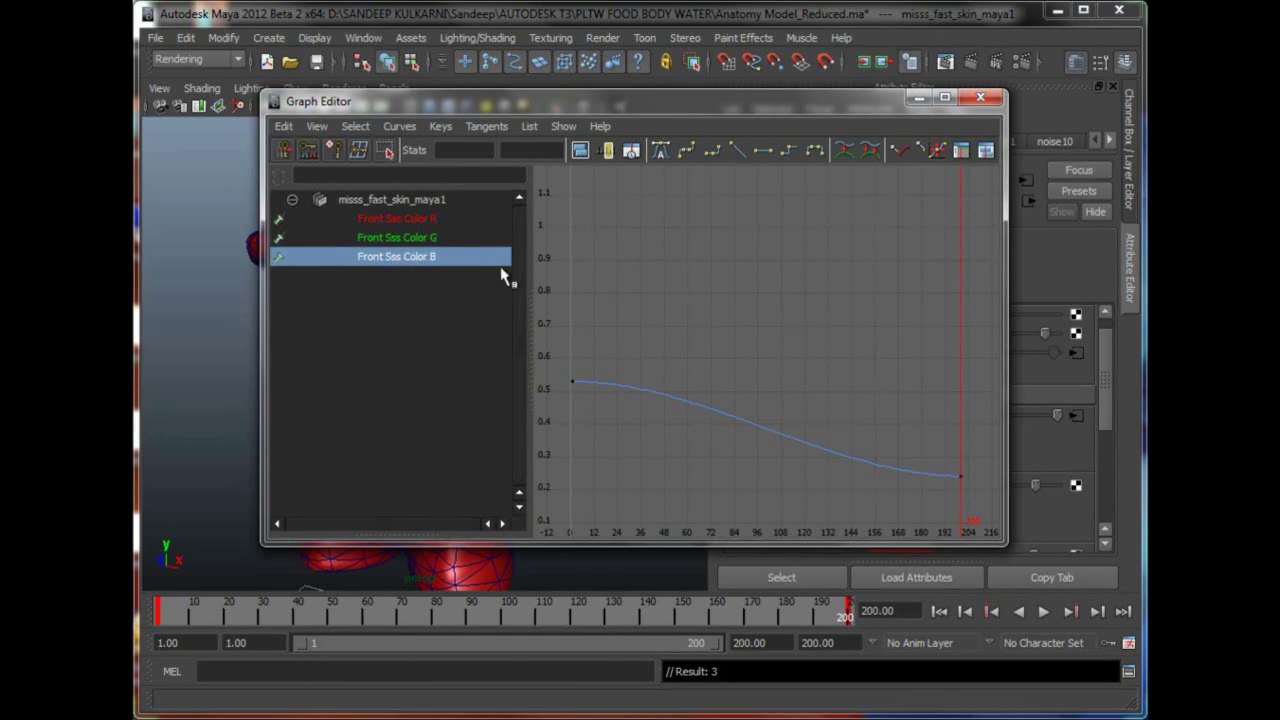
pyautogui.click(384, 218)
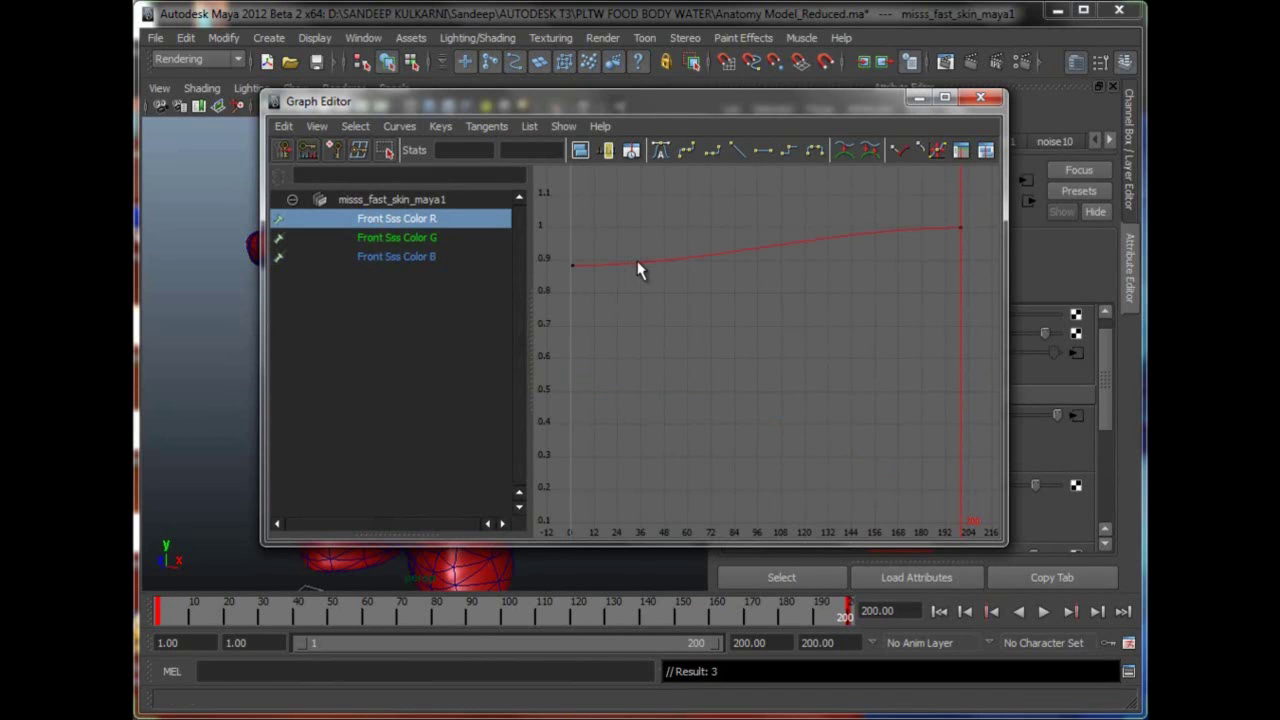
pyautogui.press('f')
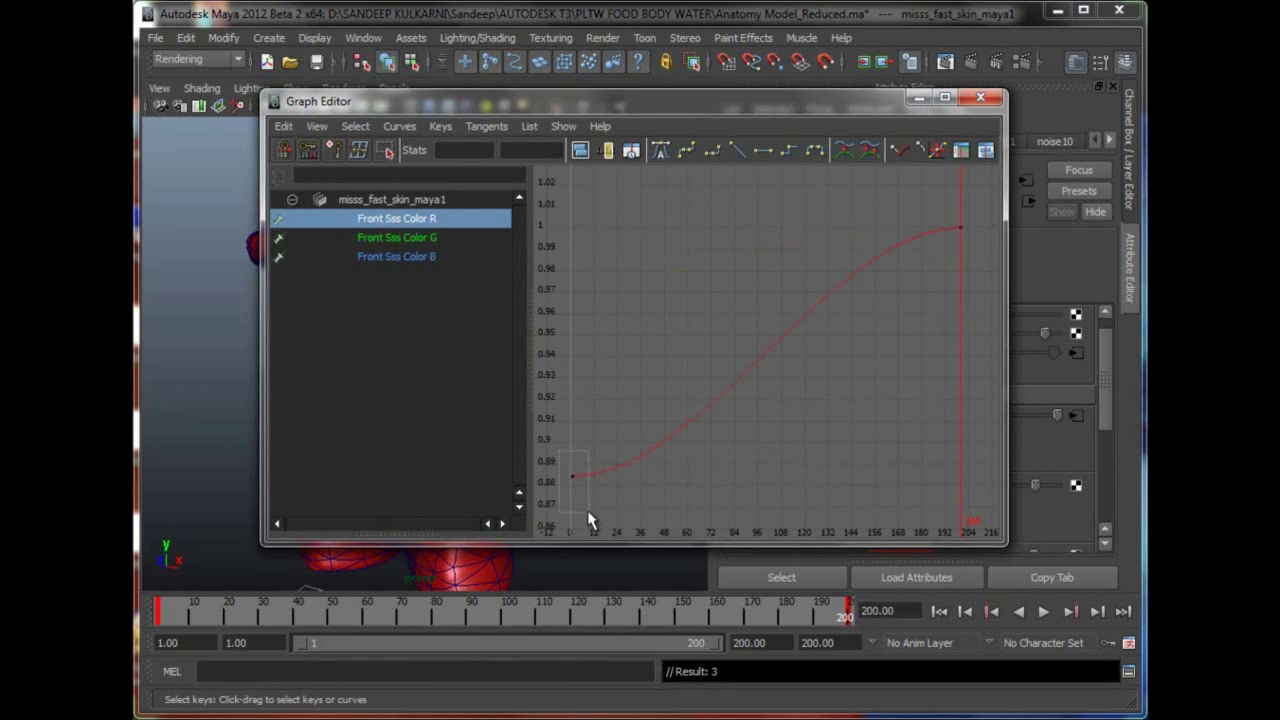
# - Check the first and last key values of the Front Sss Color R curve and the first key value of the framed G curve
pyautogui.moveTo(588, 514); pyautogui.dragTo(571, 490)
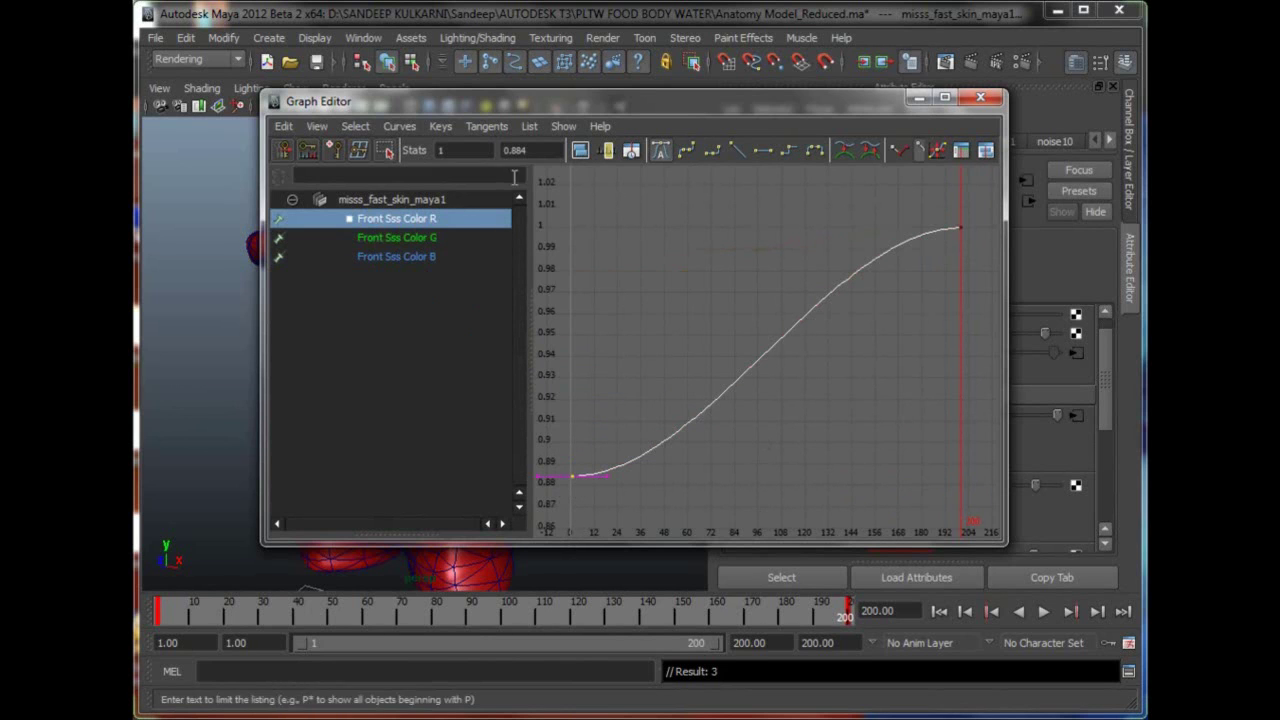
pyautogui.click(962, 232)
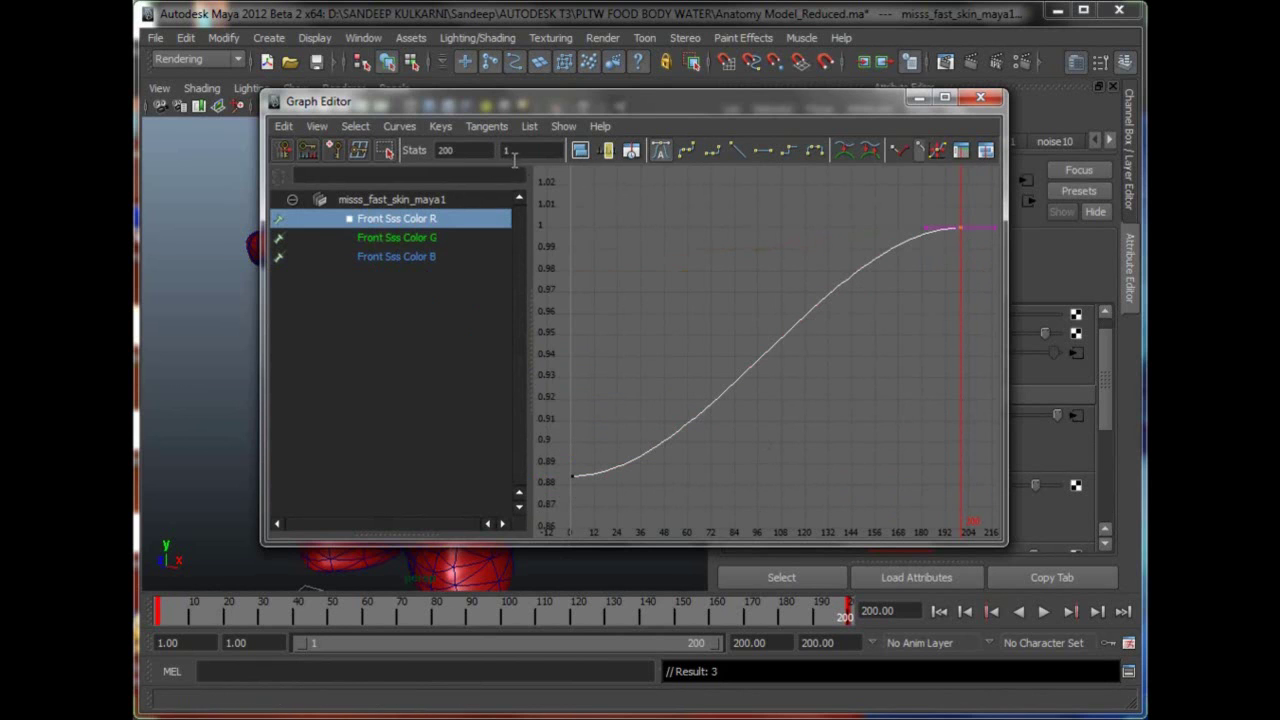
pyautogui.click(400, 240)
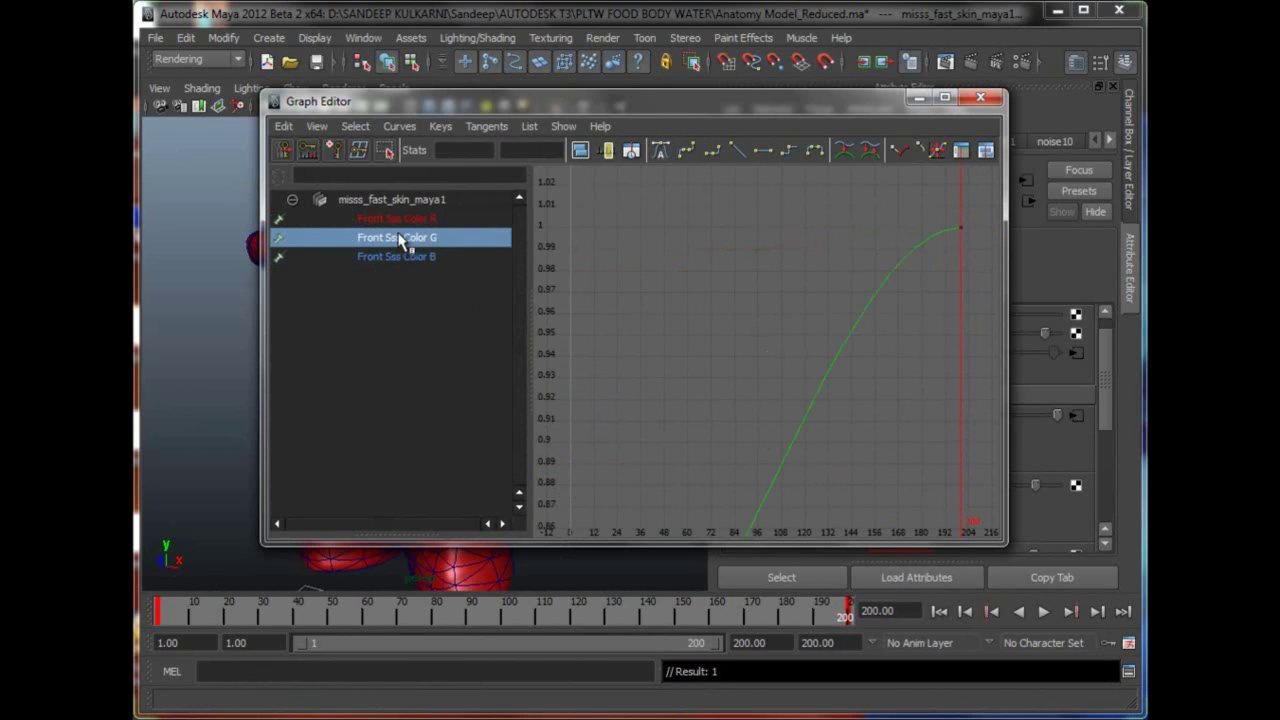
pyautogui.press('f')
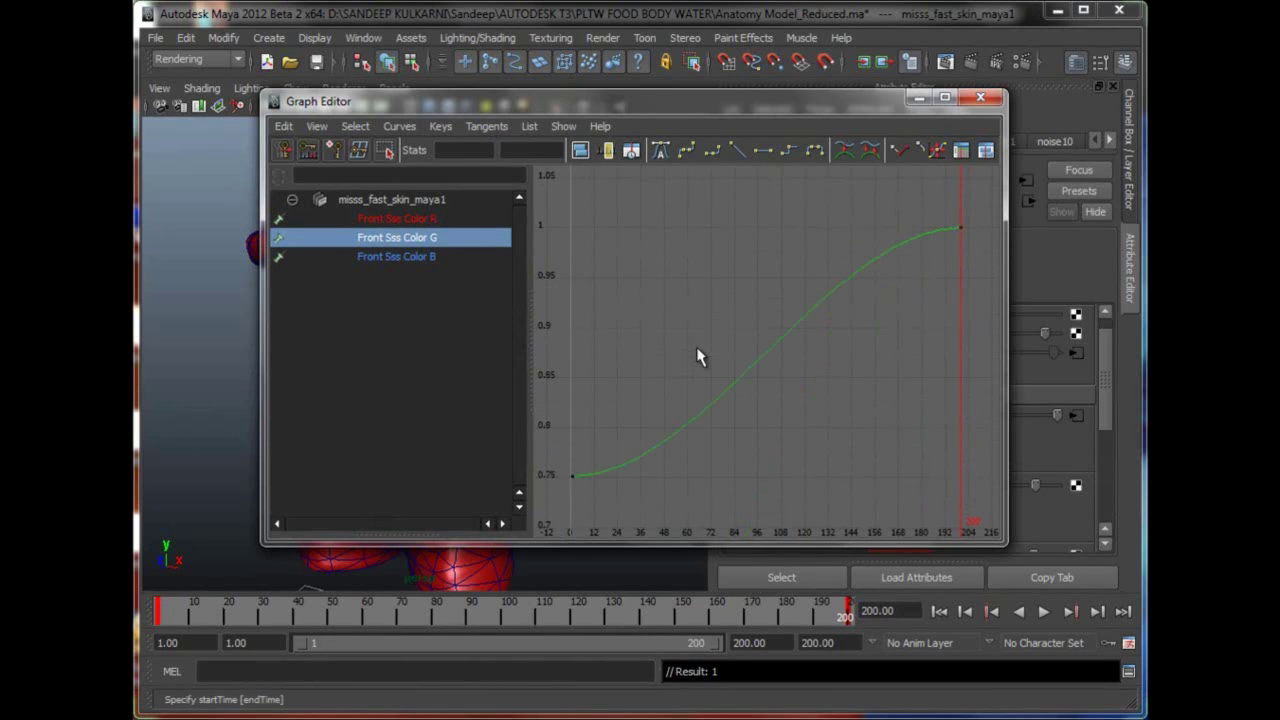
pyautogui.moveTo(568, 450); pyautogui.dragTo(608, 503)
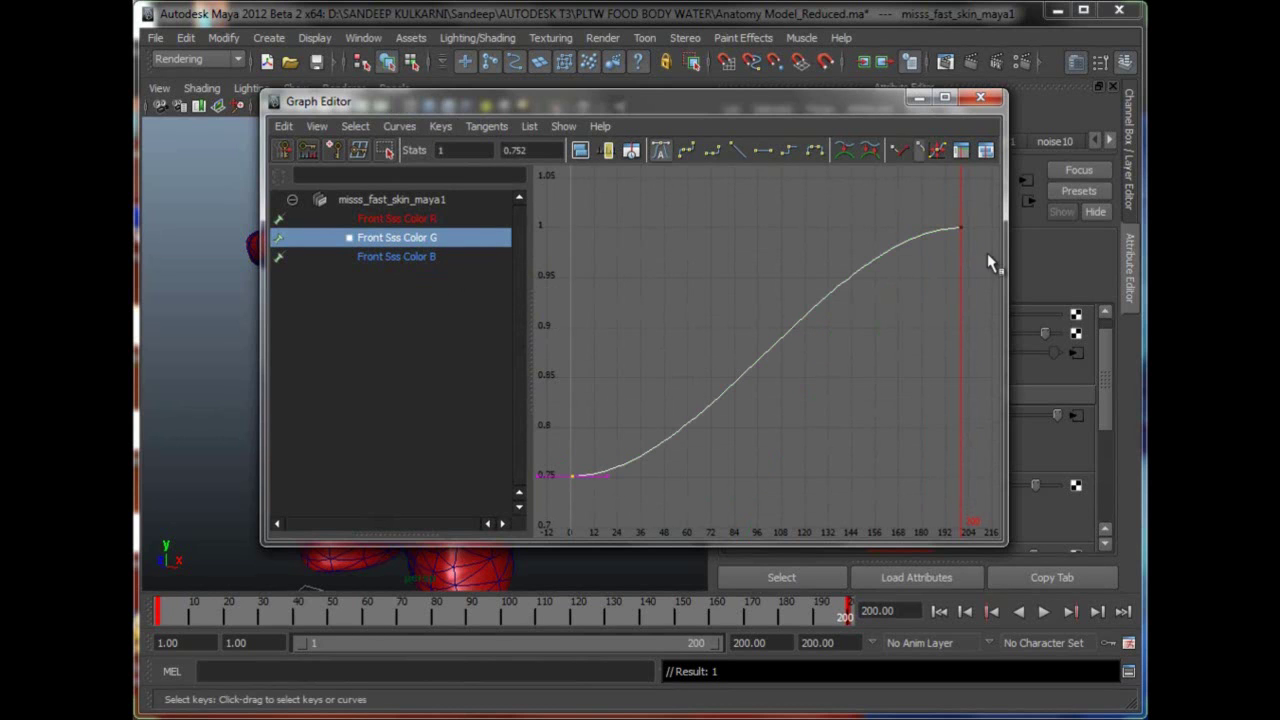
# - Frame the Front Sss Color B curve and check the values of its first and last keys
pyautogui.click(406, 258)
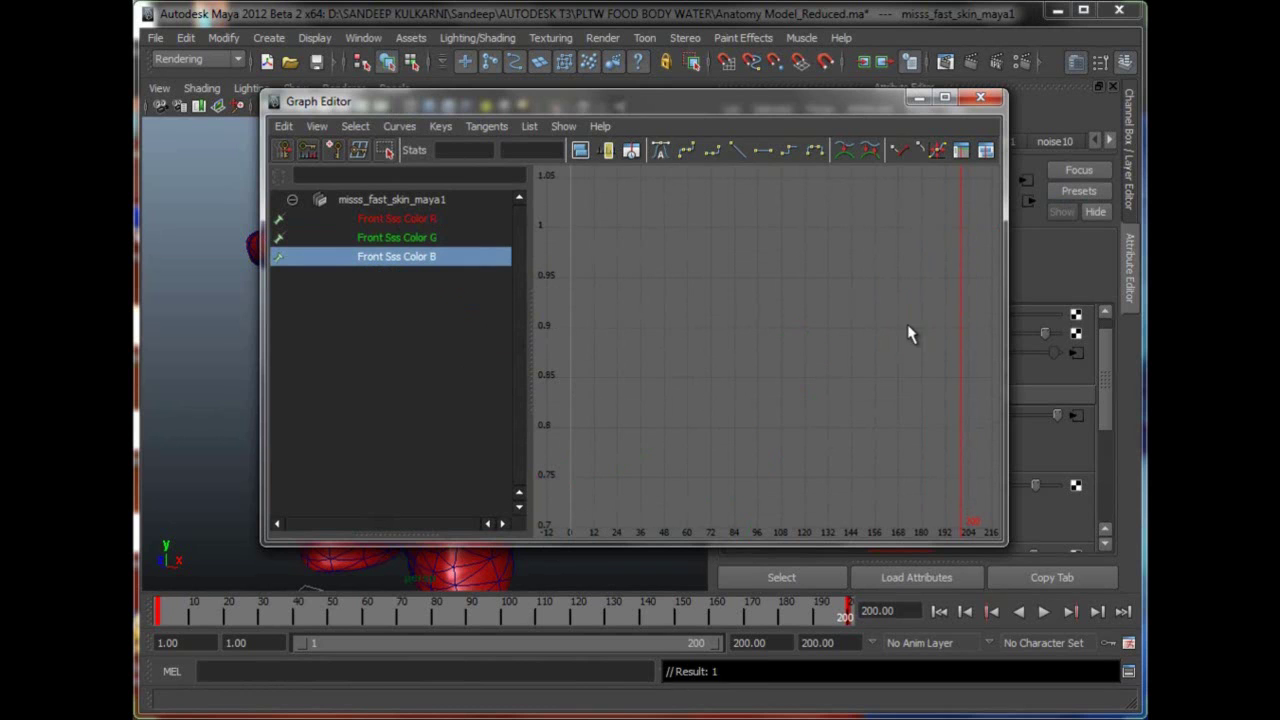
pyautogui.hotkey('ctrl', 'z')
pyautogui.press('a')
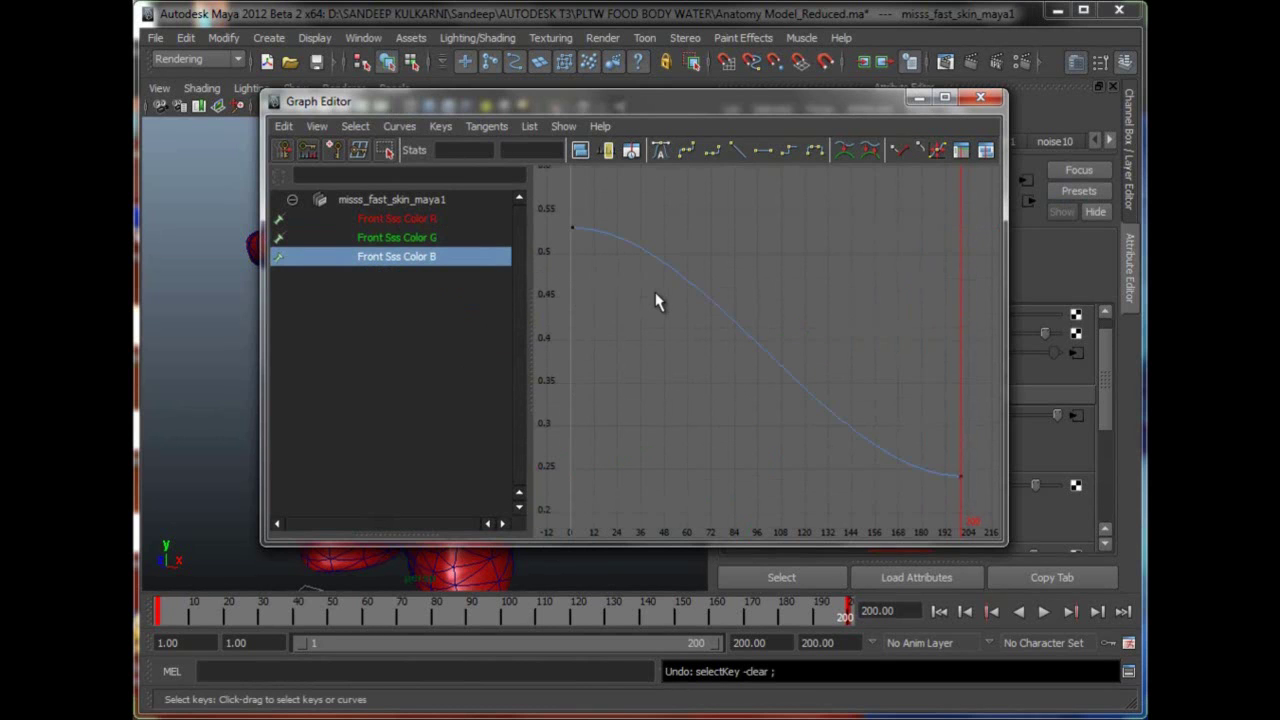
pyautogui.moveTo(940, 414); pyautogui.dragTo(965, 487)
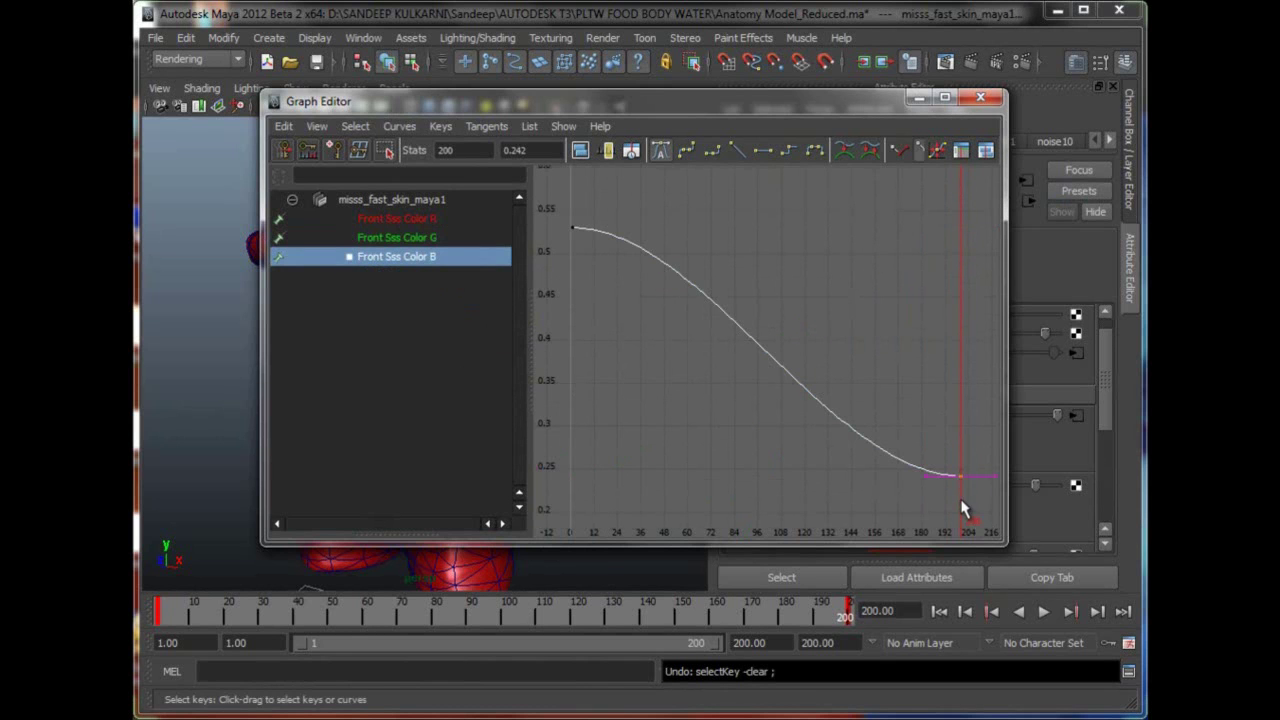
pyautogui.moveTo(564, 214); pyautogui.dragTo(594, 264)
pyautogui.moveTo(903, 417); pyautogui.dragTo(978, 522)
# - Move the last keys of the Front Sss Color R, G and B curves to frame 150 and close the Graph Editor
pyautogui.moveTo(397, 219); pyautogui.dragTo(402, 264)
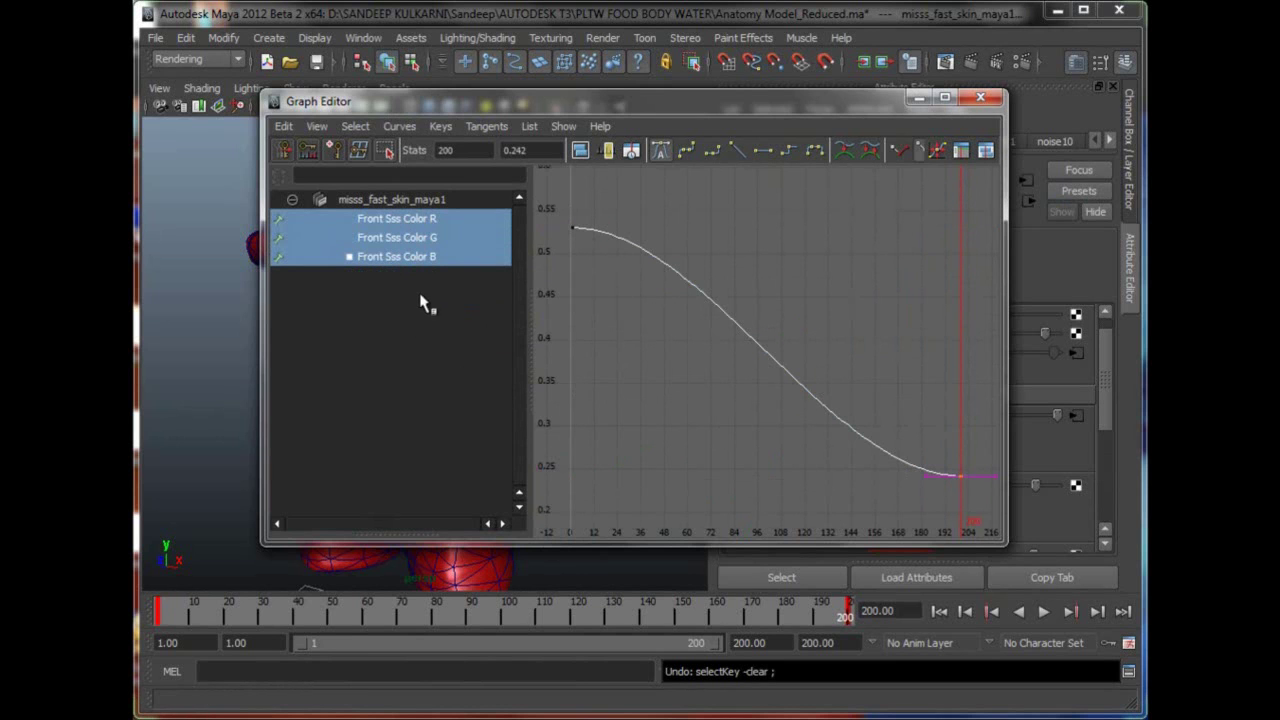
pyautogui.click(700, 360)
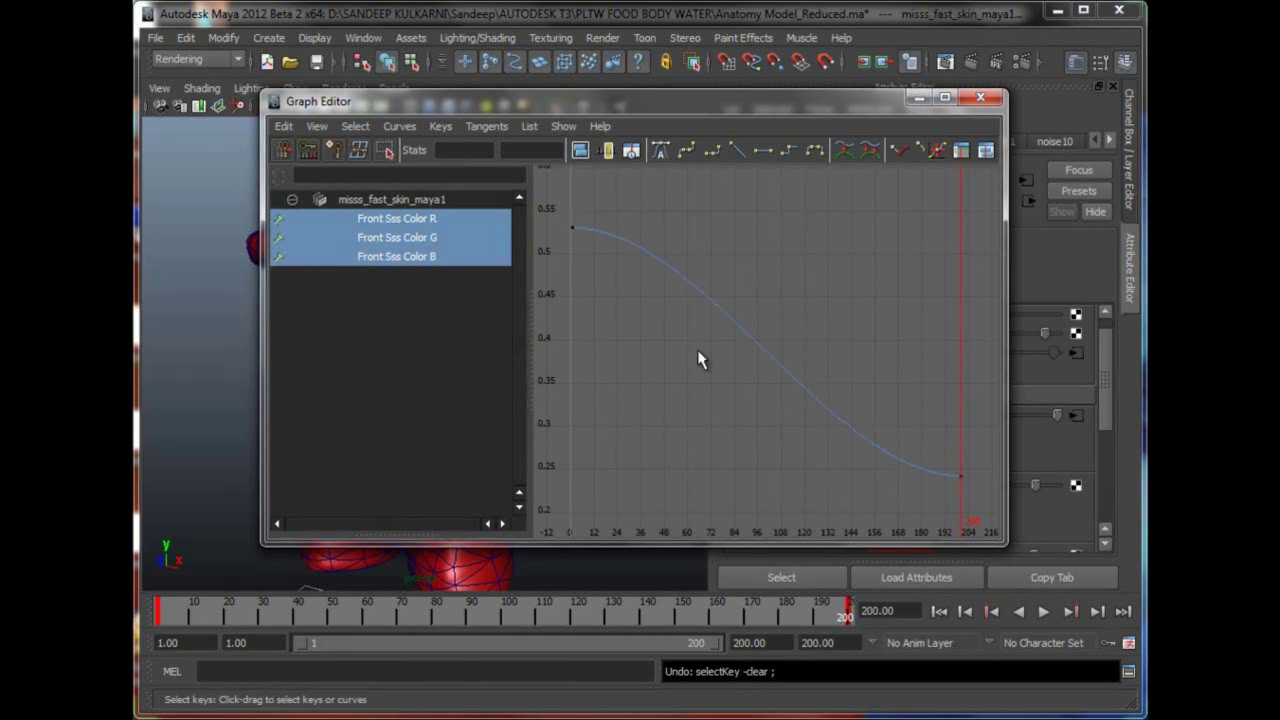
pyautogui.press('a')
pyautogui.moveTo(929, 200); pyautogui.dragTo(975, 522)
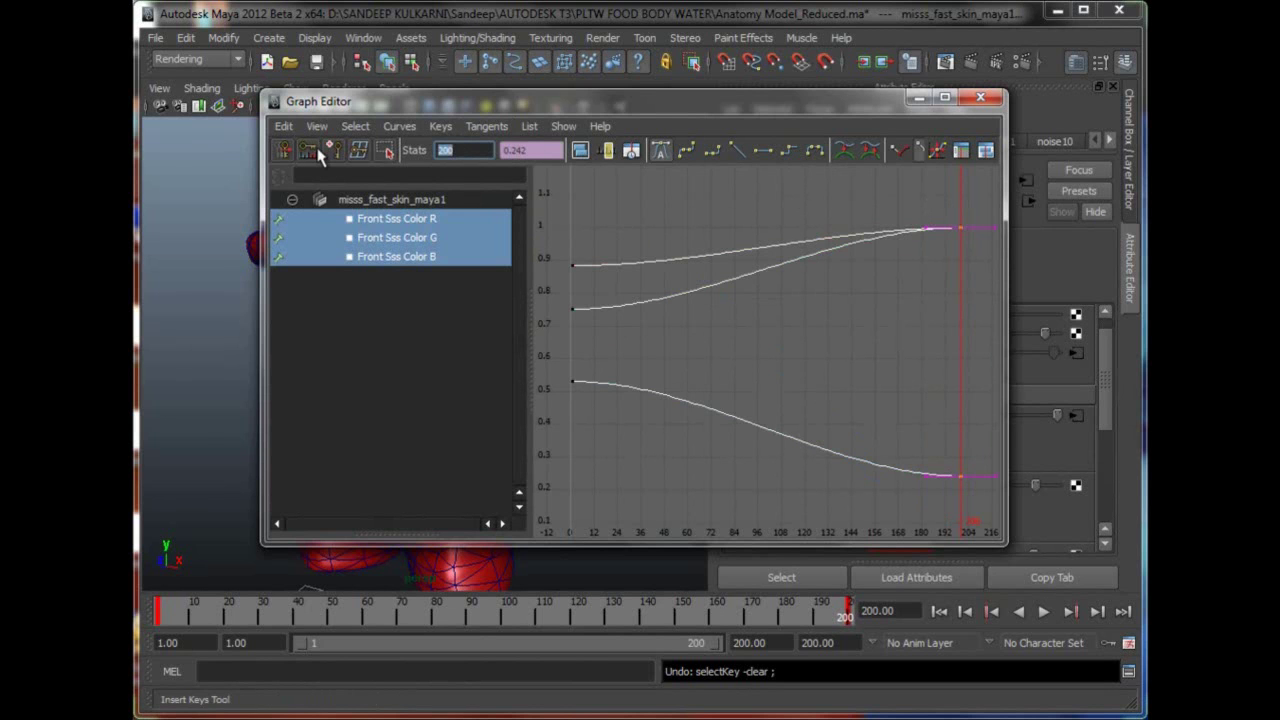
pyautogui.write('0')
pyautogui.press('Return')
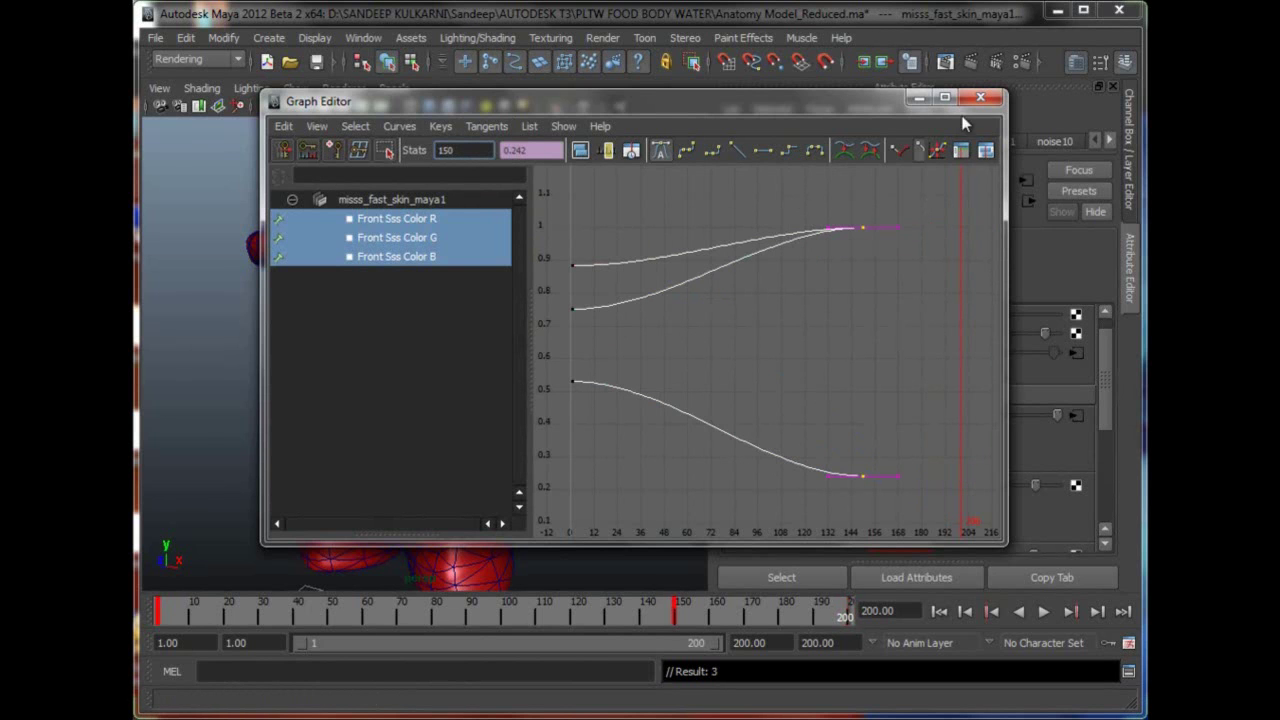
pyautogui.click(980, 97)
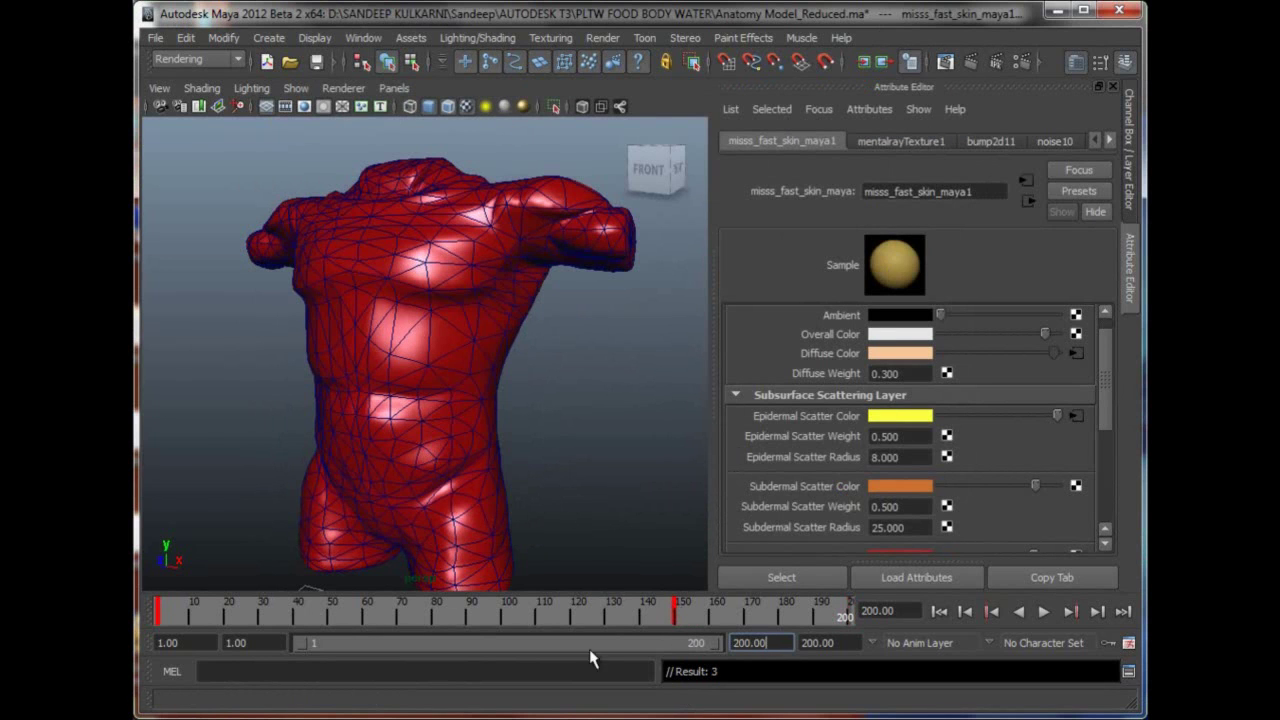
# - Preview the color animation, and render frame 67 with mental ray to compare it with the stored frame 1 render
pyautogui.hotkey('alt', 'v')
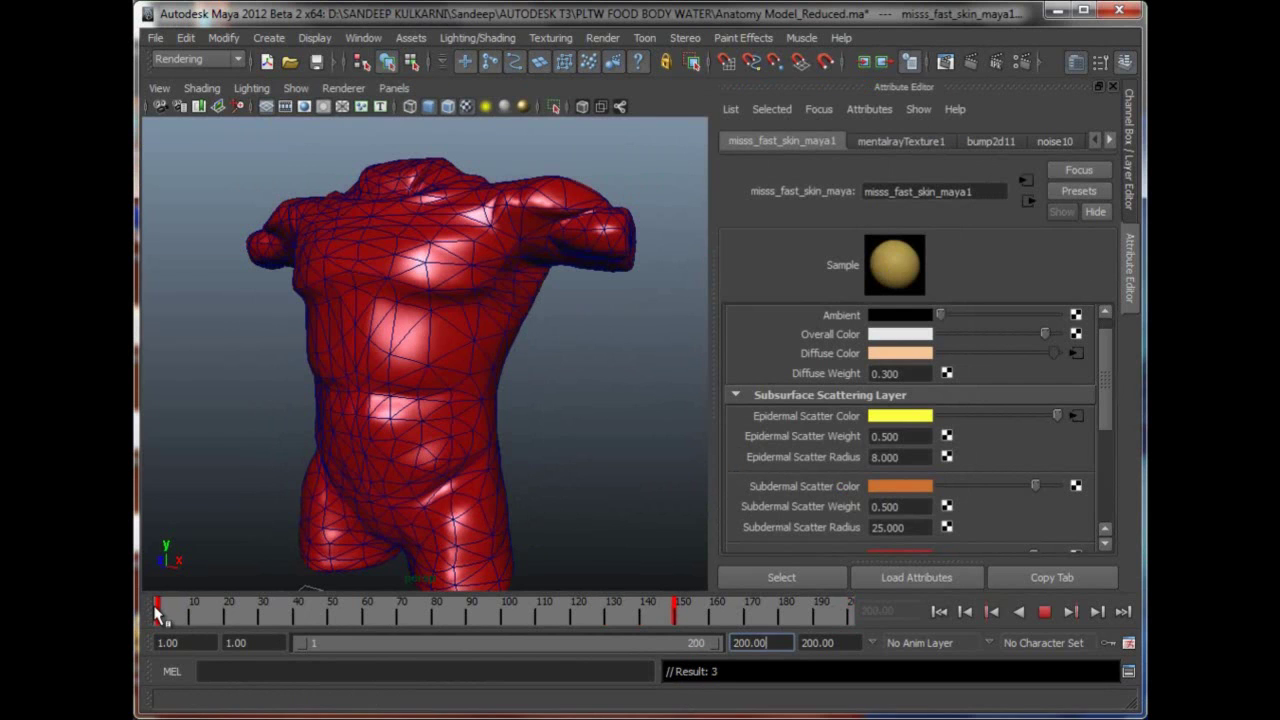
pyautogui.click(438, 628)
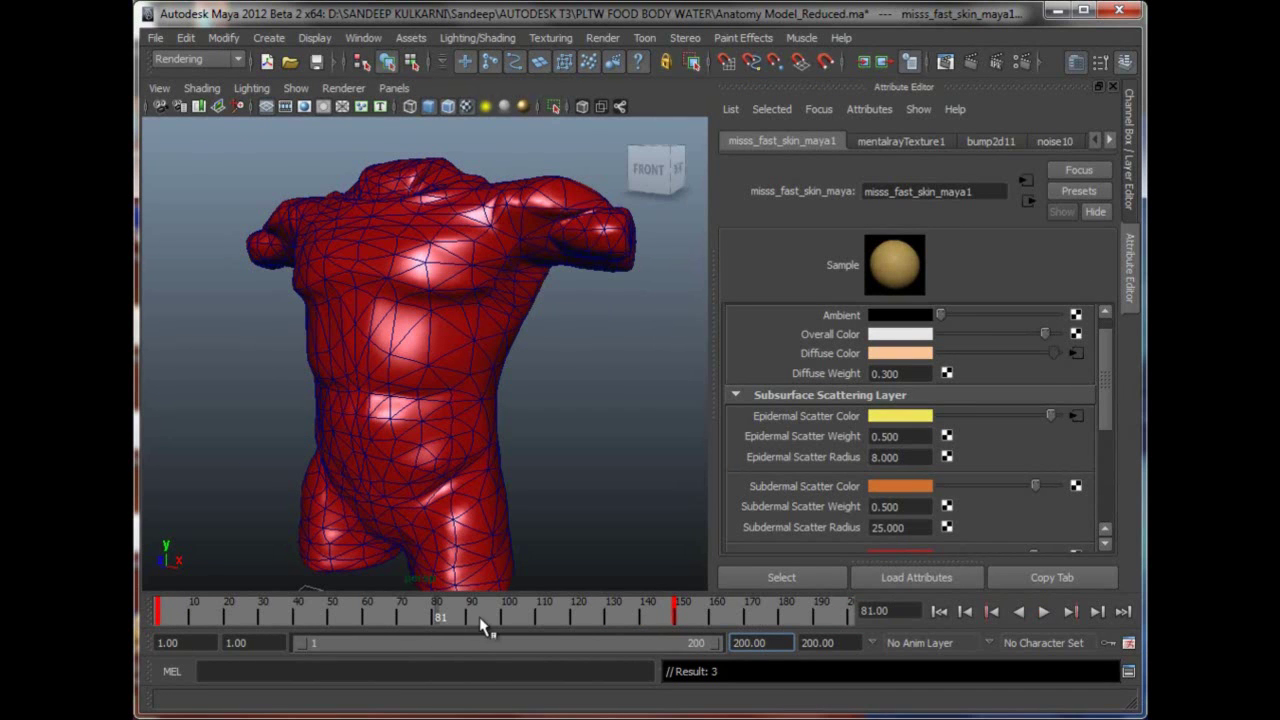
pyautogui.moveTo(443, 625); pyautogui.dragTo(390, 625)
pyautogui.click(972, 62)
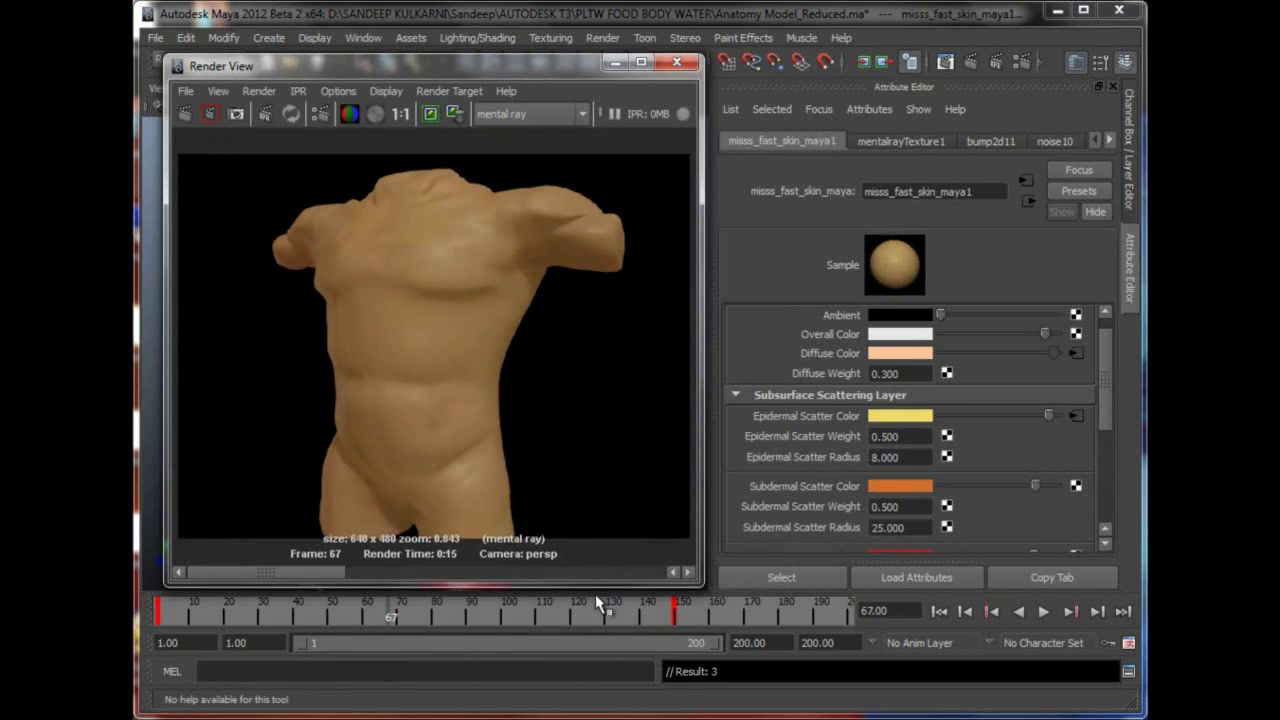
pyautogui.click(416, 582)
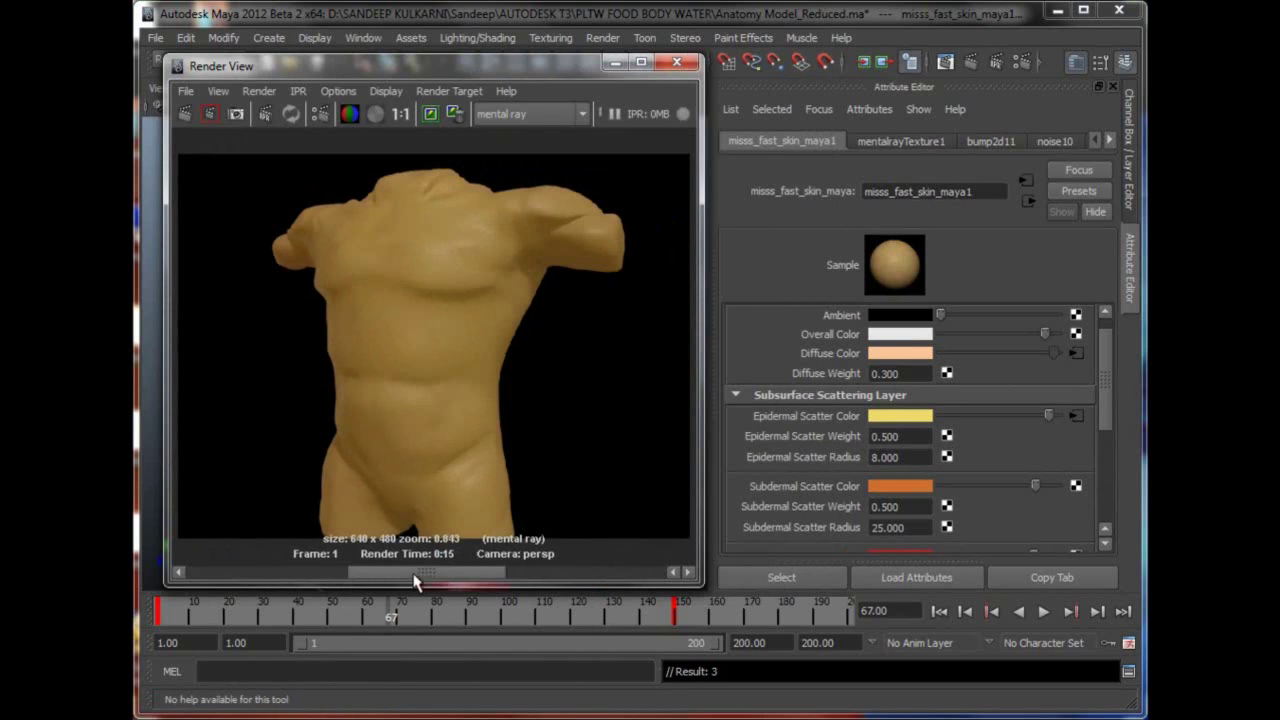